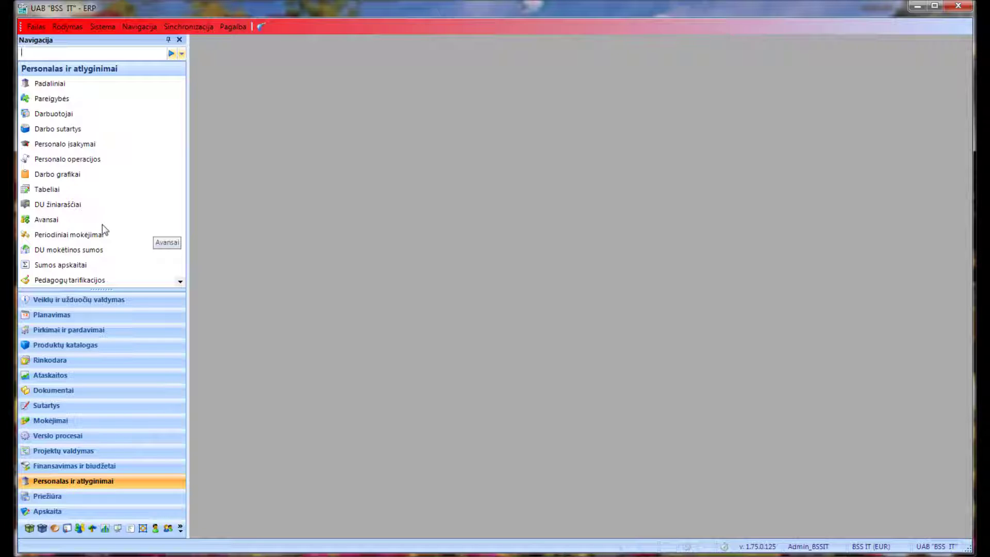
Create a new personnel operation of type Atostogos with the code A - Kasmetinės atostogos
click(70, 159)
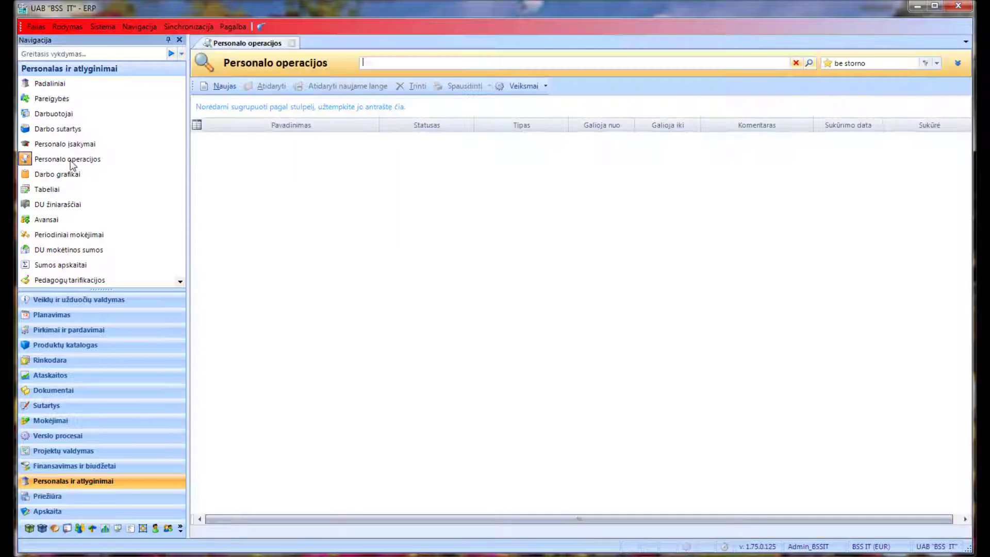
click(214, 83)
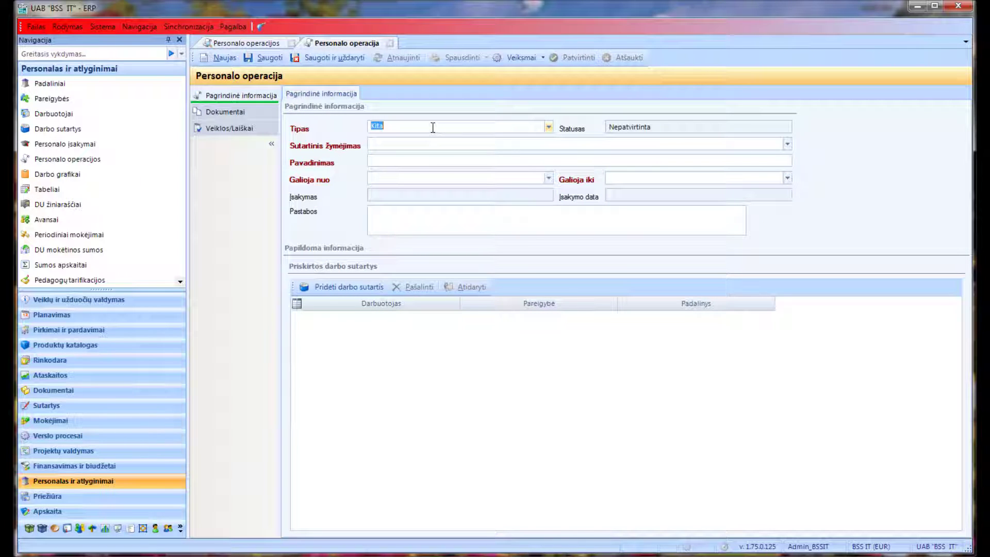
click(548, 126)
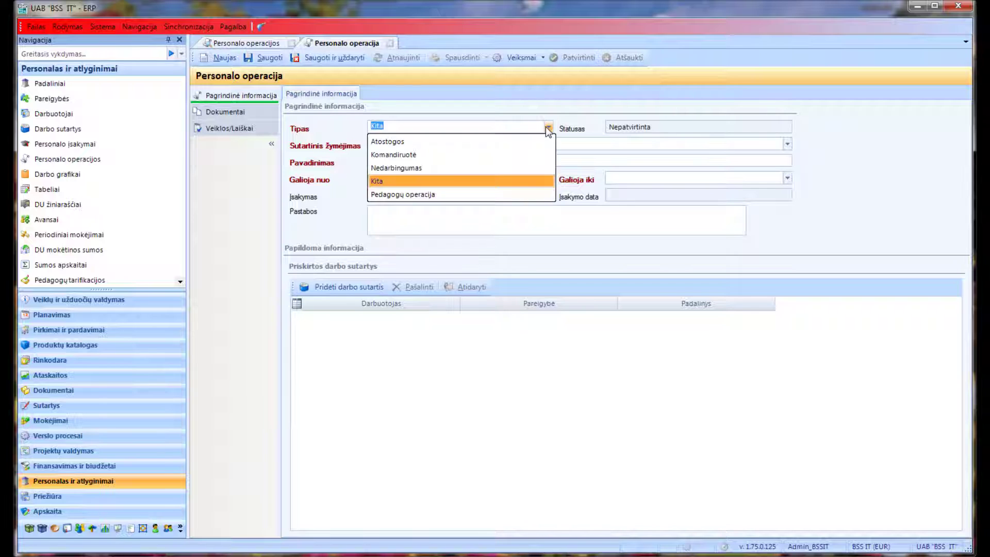
click(479, 139)
click(787, 144)
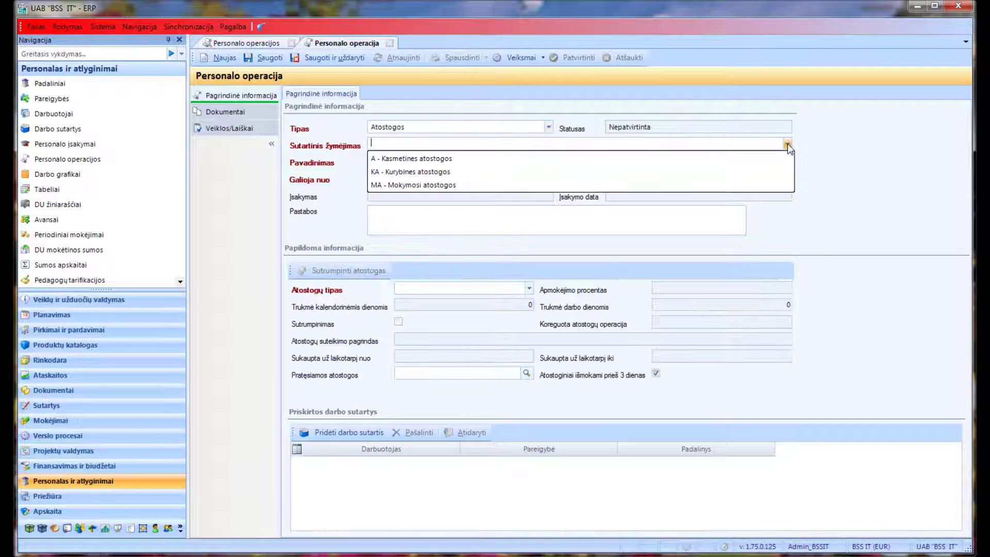
click(713, 160)
Name the operation as the employee's atostogos and make it valid from 2016.05.12 to 2016.05.22
click(413, 158)
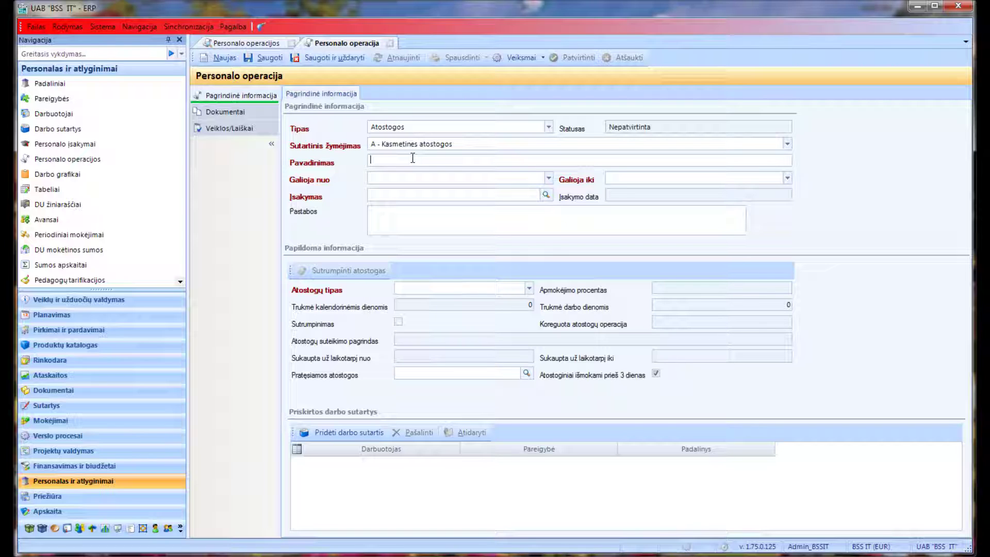
text(A. Žitkutės atostogos)
click(372, 180)
text(2016.05.12)
click(613, 178)
text(2016.05)
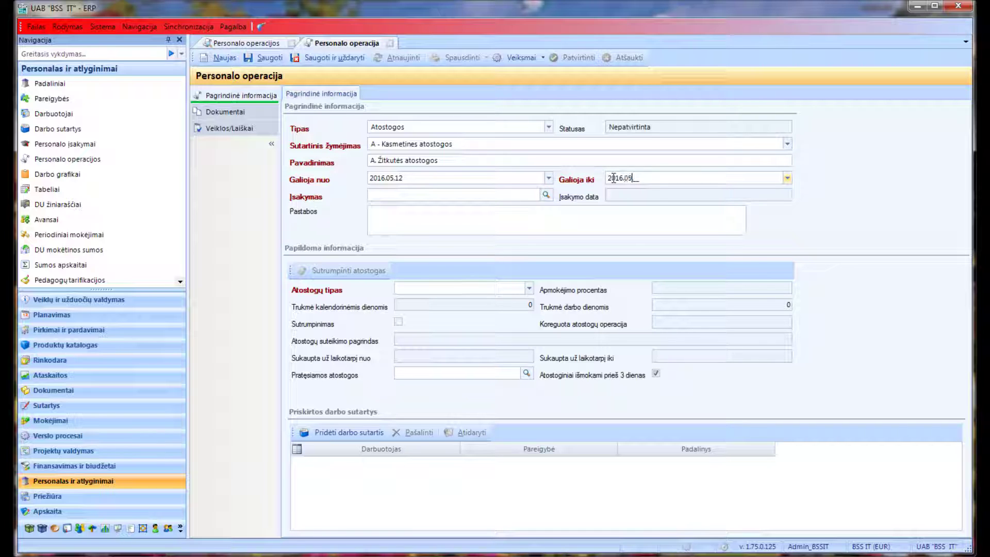
text(.22)
Create a new personnel order for the operation, dated 2016.05.09, with the type Personalo operacija: Atostogos
click(546, 194)
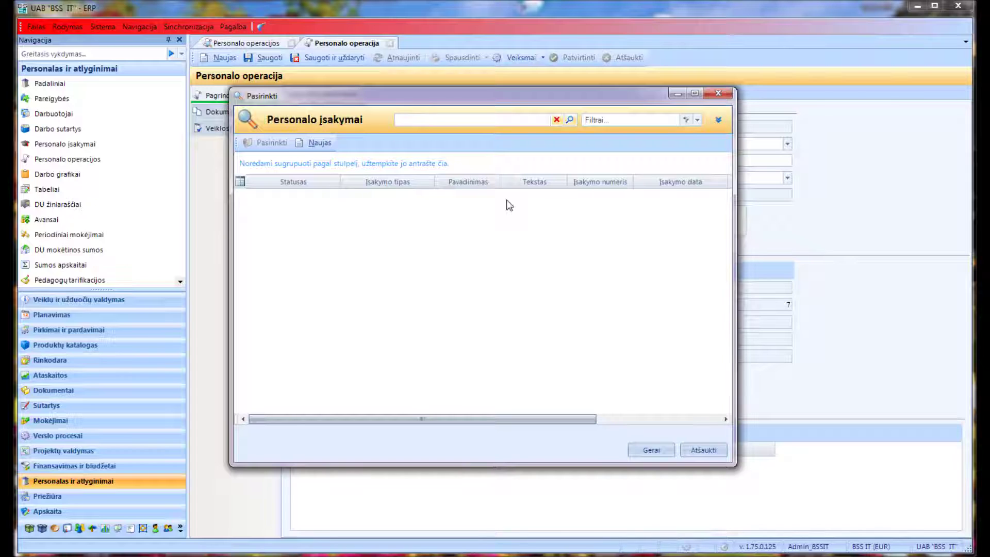
click(320, 142)
click(347, 203)
text(2016.05.09)
click(365, 235)
text(a)
click(491, 236)
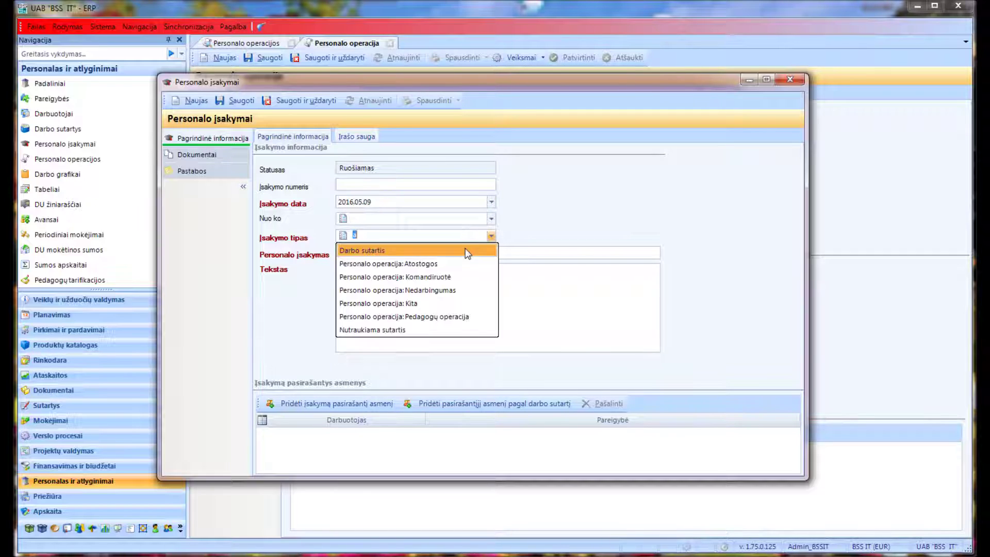
click(463, 263)
Title the order as the employee's atostogos and enter "atostogos" as its text
click(404, 252)
text(A. Žitkutės a)
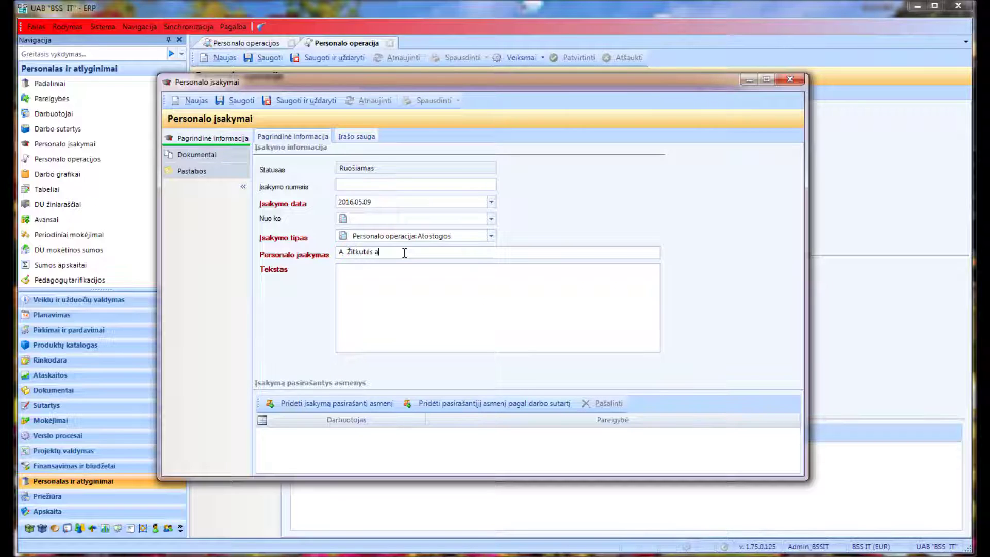
text(tostogos)
click(419, 276)
text(atostogos)
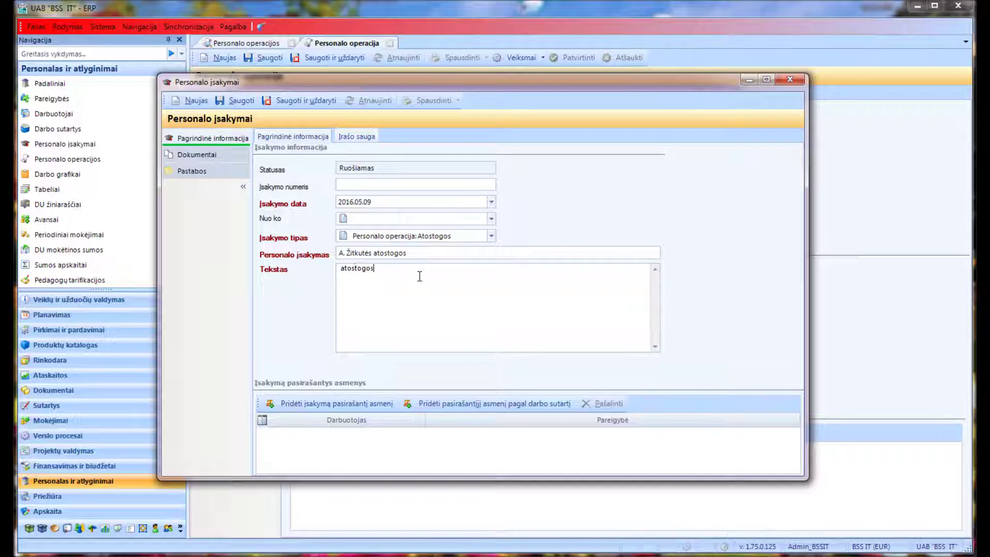
Search for the employee by surname and add her as a person signing the order
click(314, 406)
text(žit)
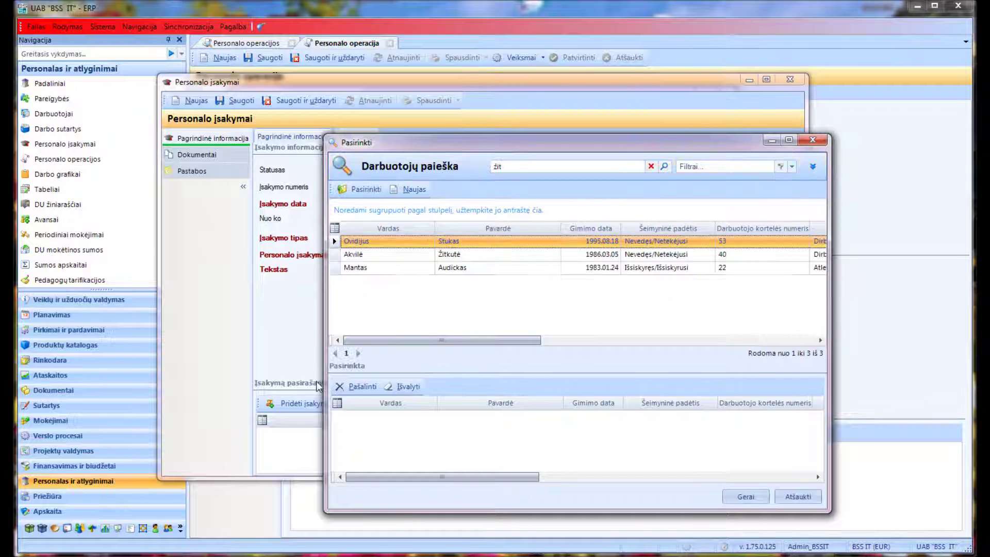
double_click(475, 261)
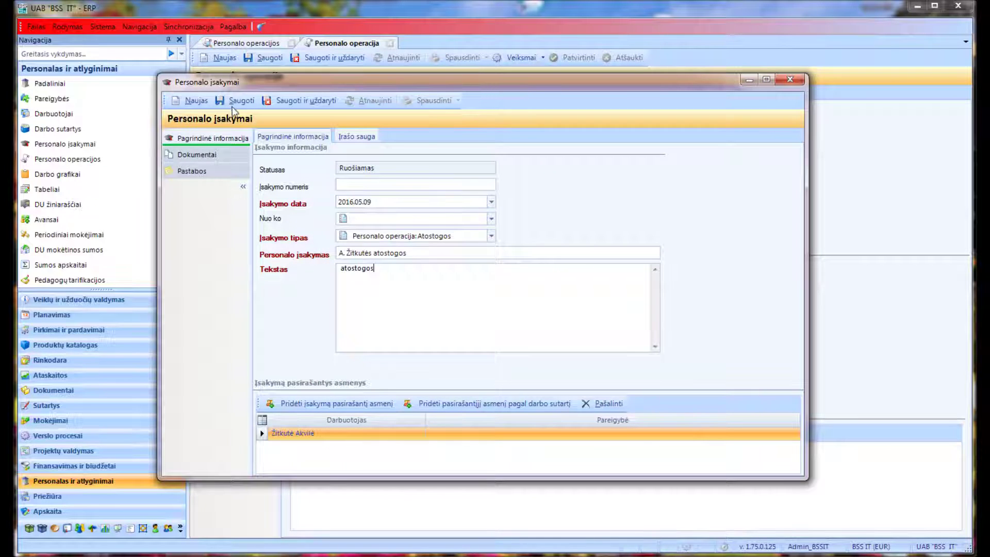
Save and approve the order, and assign it to the personnel operation
click(241, 102)
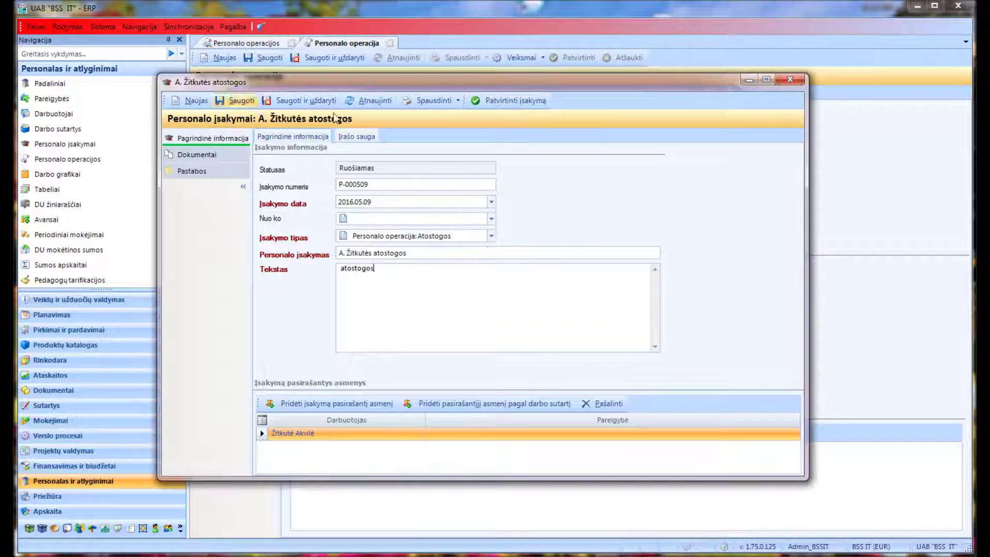
click(529, 104)
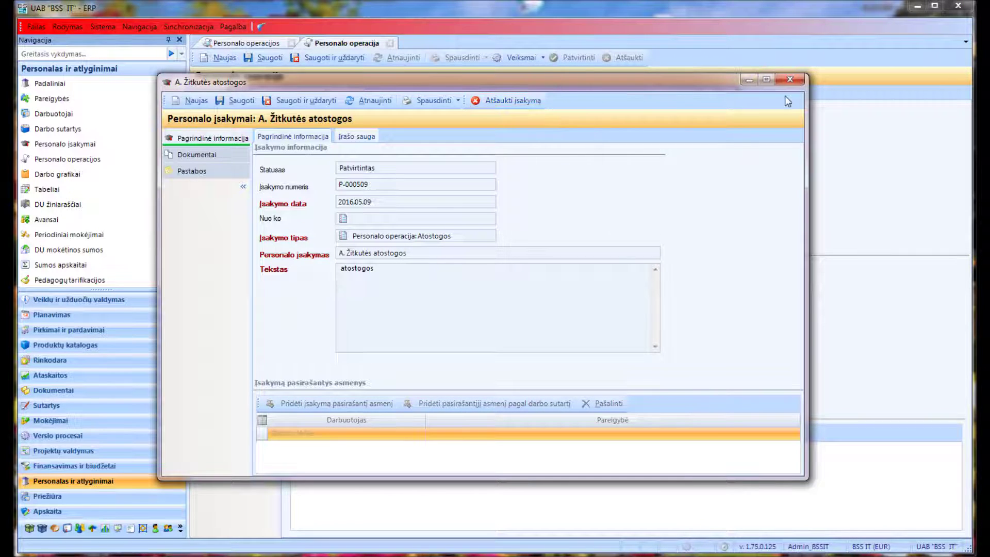
click(789, 80)
double_click(403, 198)
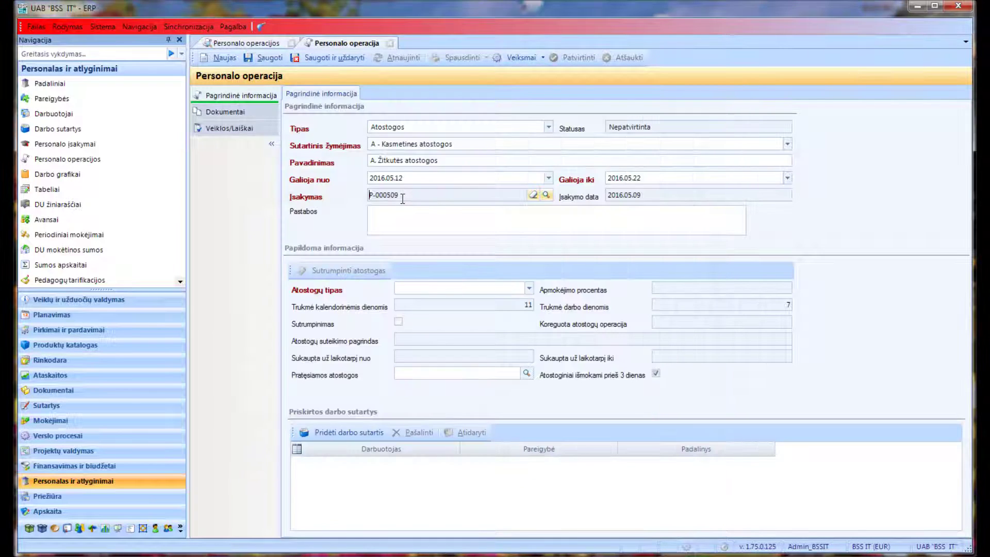
Set the vacation type to Kasmetinės atostogos and add the employee's employment contract to the operation
click(529, 289)
click(507, 303)
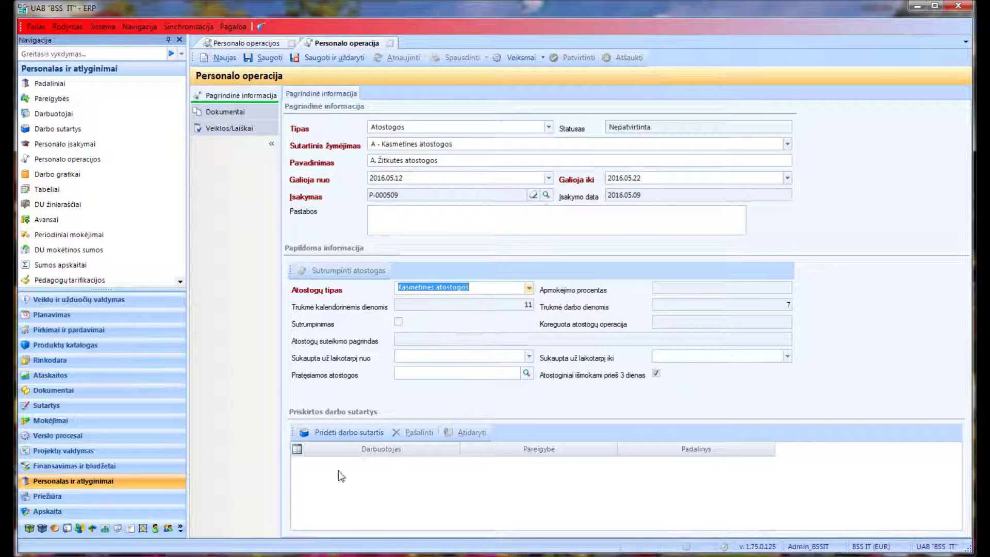
click(352, 434)
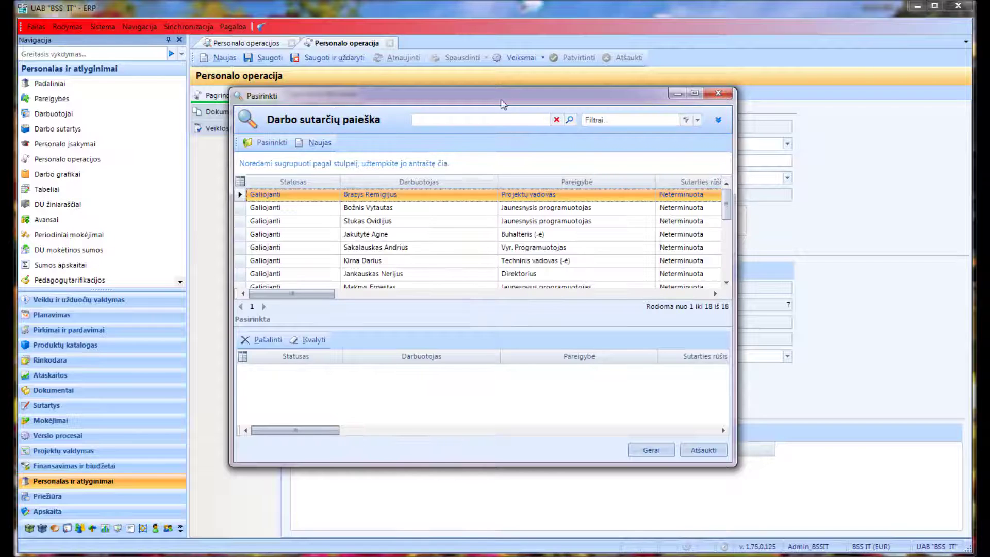
click(719, 94)
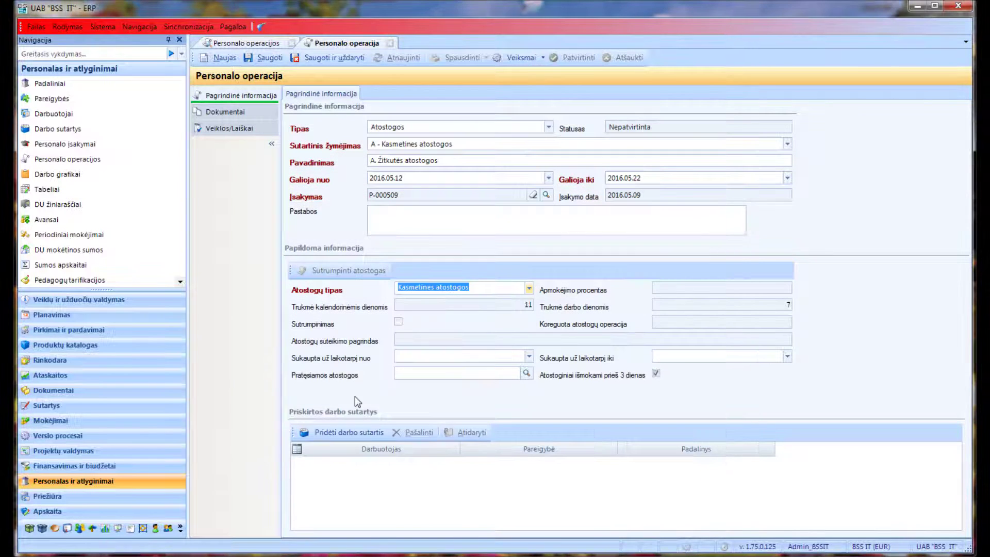
click(324, 436)
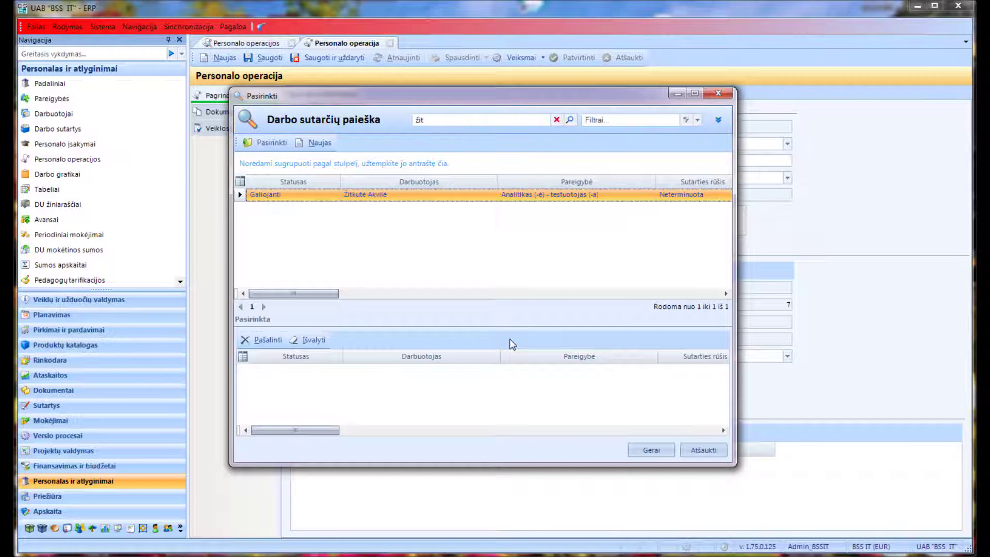
double_click(379, 198)
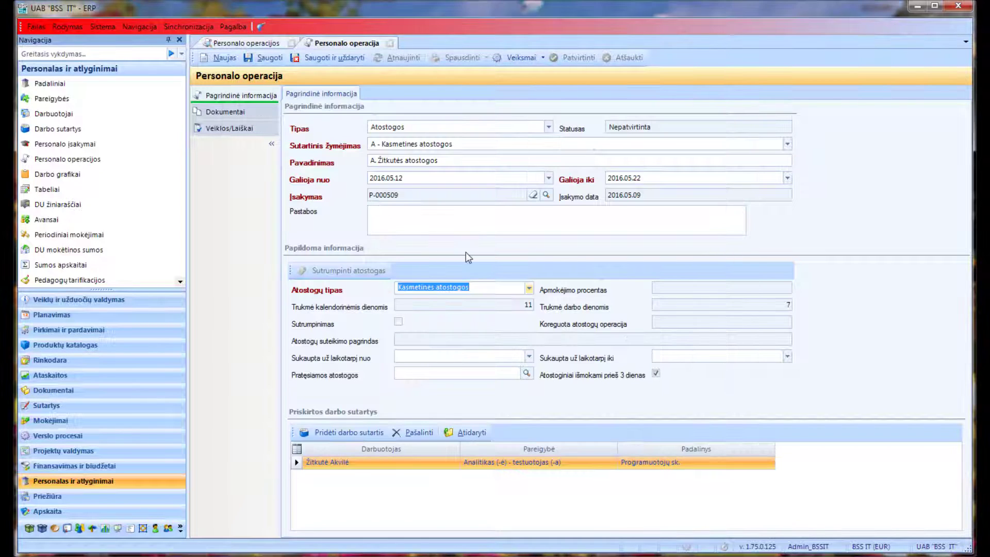
Save and approve the vacation operation
click(264, 59)
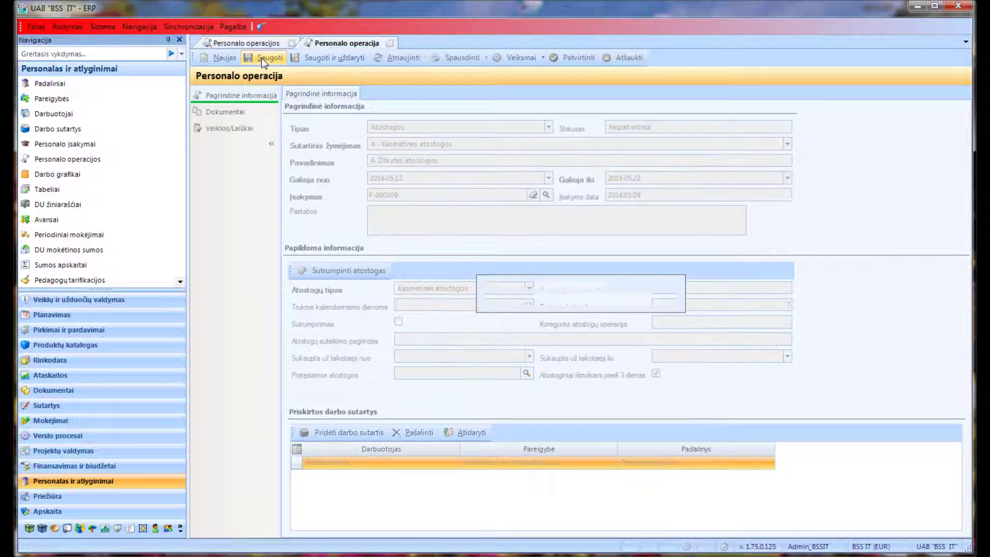
click(578, 58)
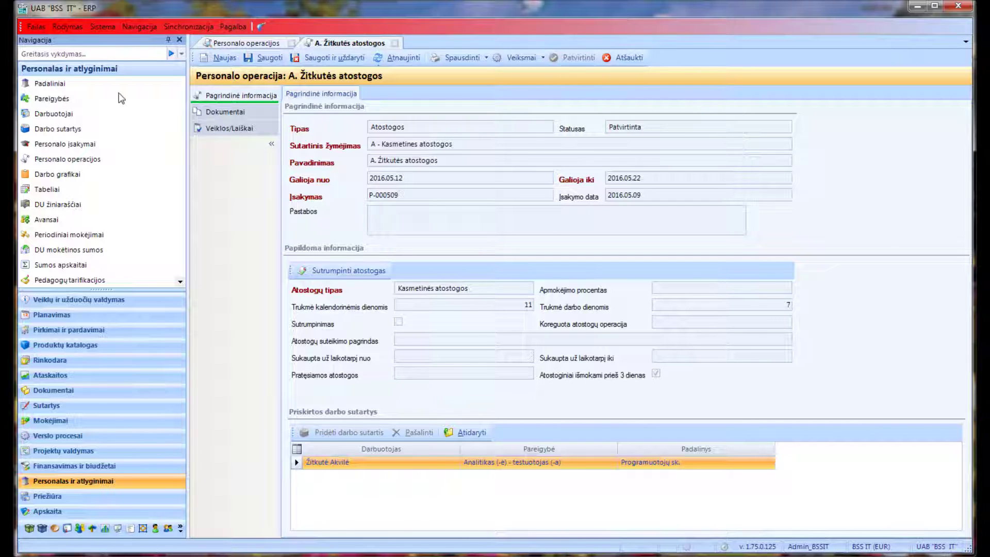
Open the timesheets for May 2016 and search for the employee's line by surname
click(44, 189)
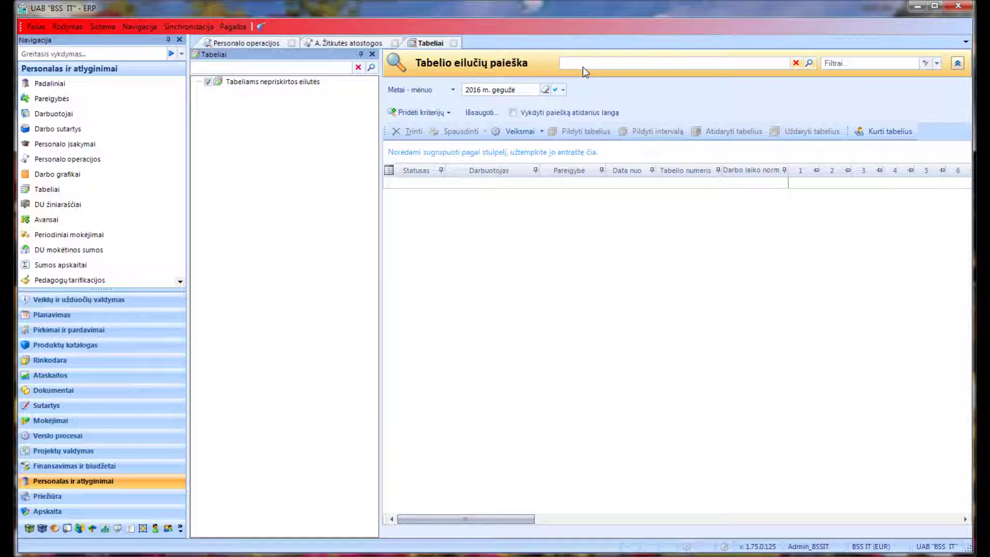
click(583, 63)
text(žitk)
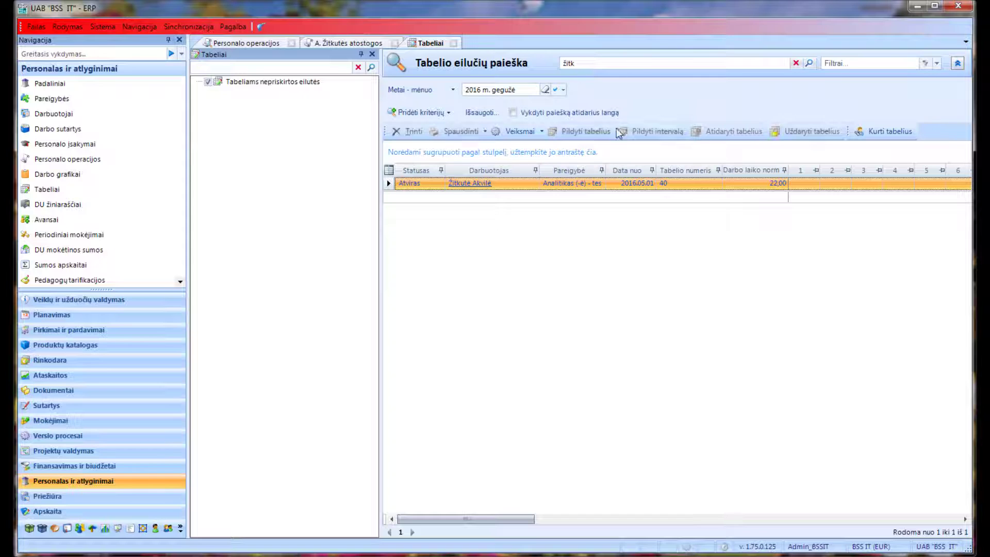
Fill the employee's timesheet using the date 2016.05.22, and close the timesheet
click(599, 135)
click(419, 276)
text(2016.05.22)
click(562, 310)
drag(526, 519, 672, 515)
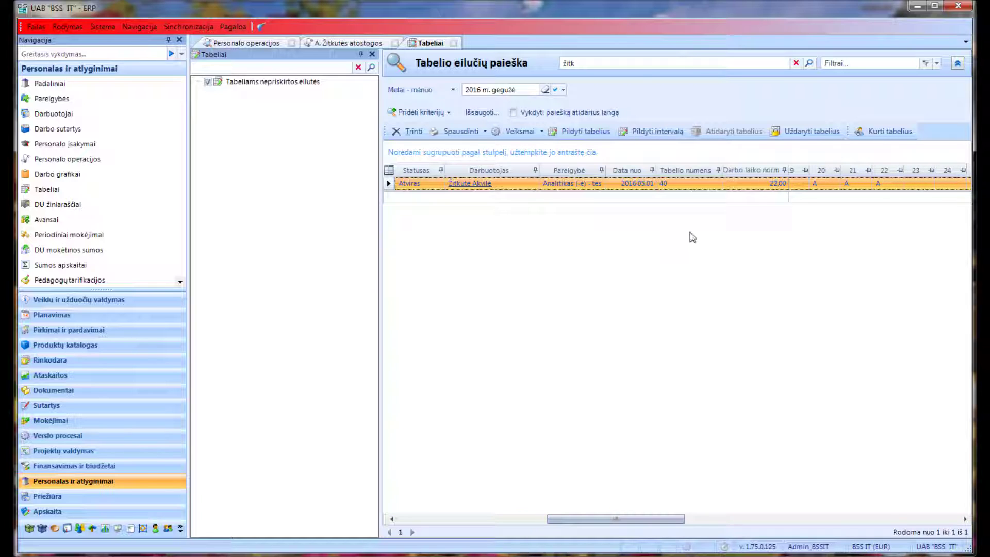
click(827, 133)
Open the employee's May 2016 payroll sheet line and calculate the salary, including the vacation pay
click(58, 205)
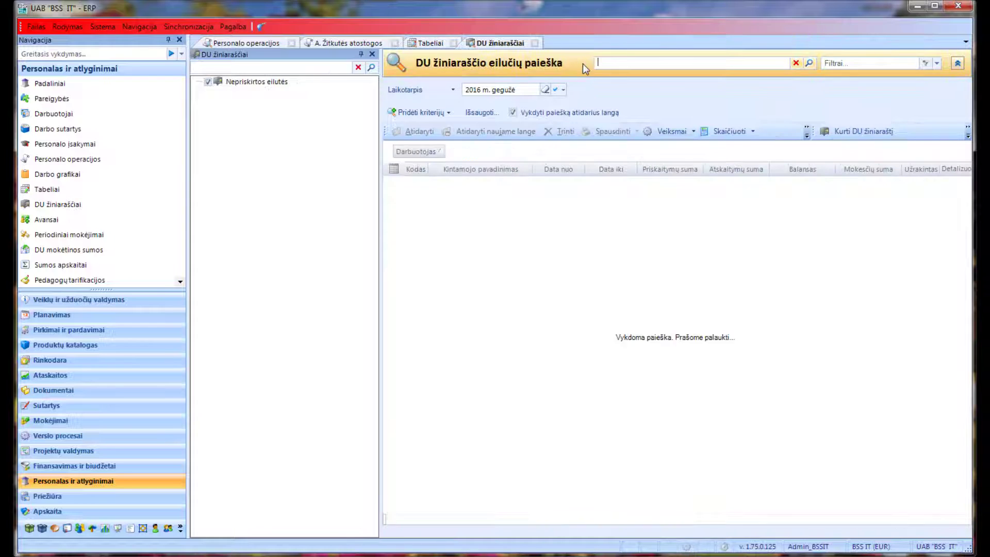
double_click(601, 207)
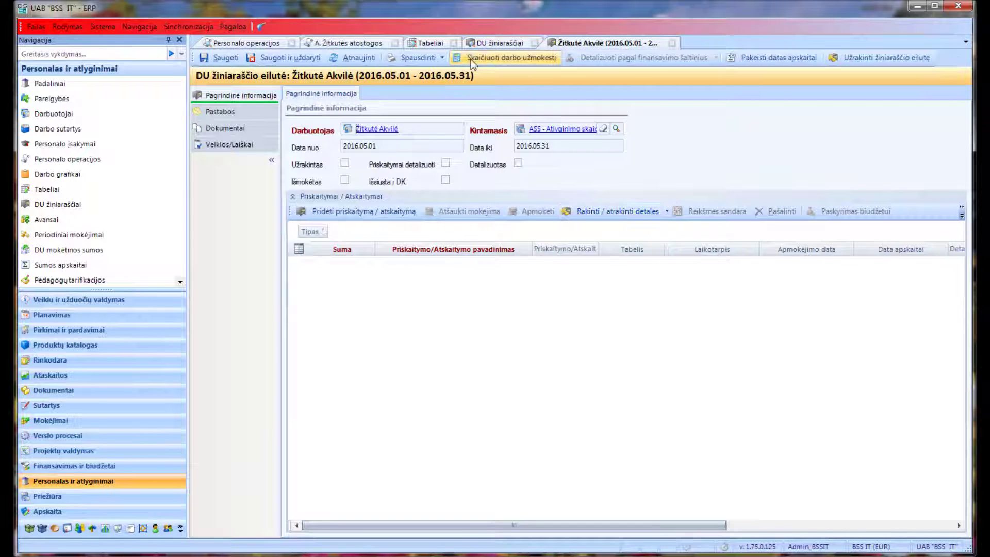
click(472, 58)
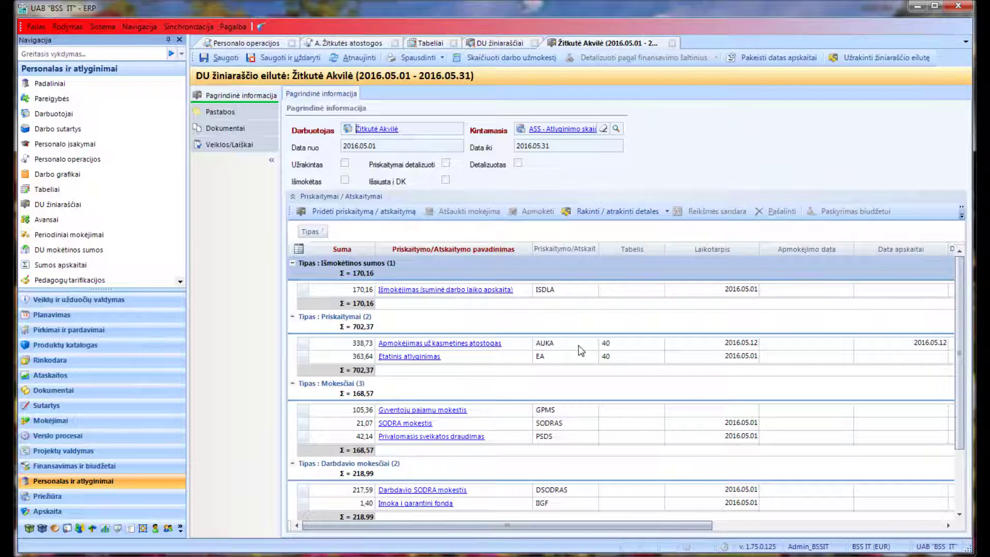
click(581, 347)
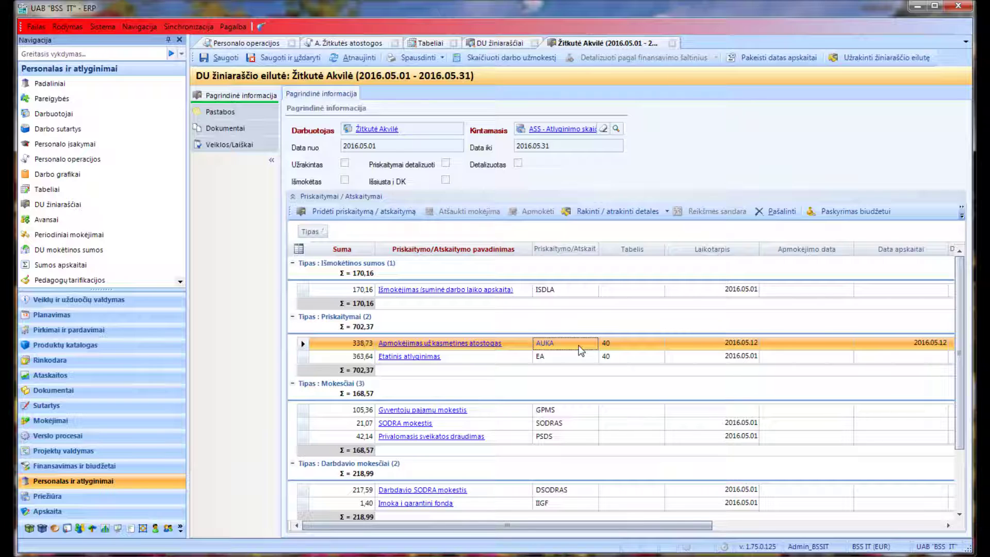
click(574, 353)
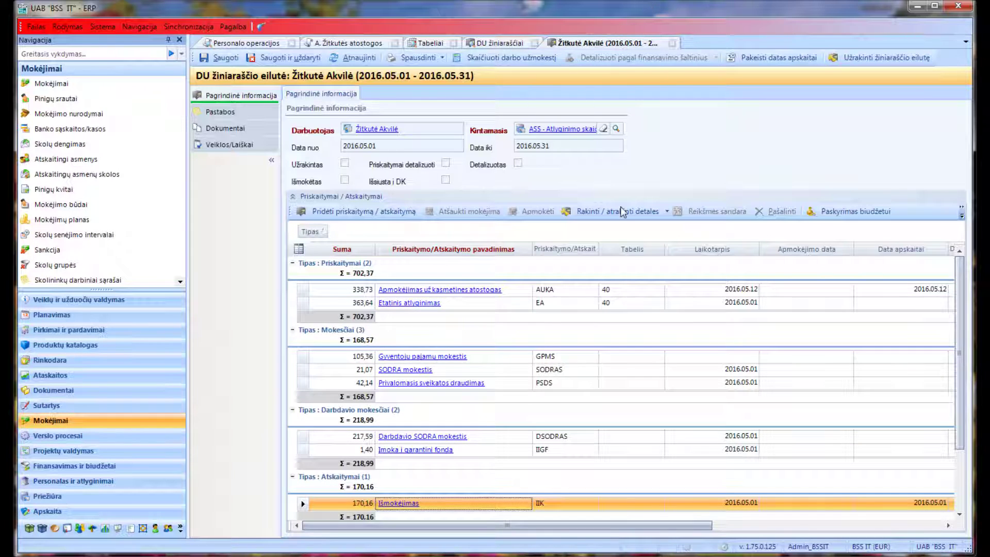
Lock the payroll sheet line and detail it by funding sources
click(846, 57)
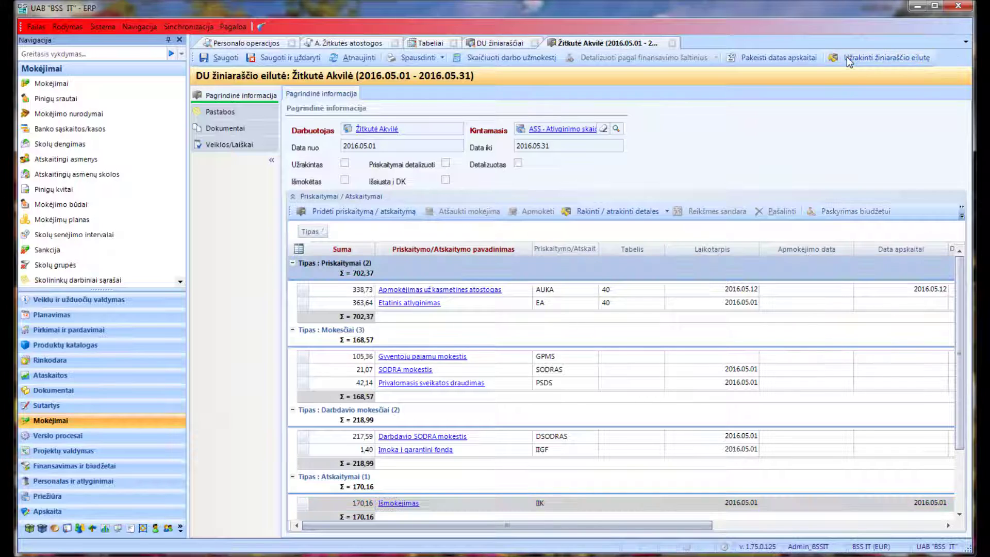
click(644, 59)
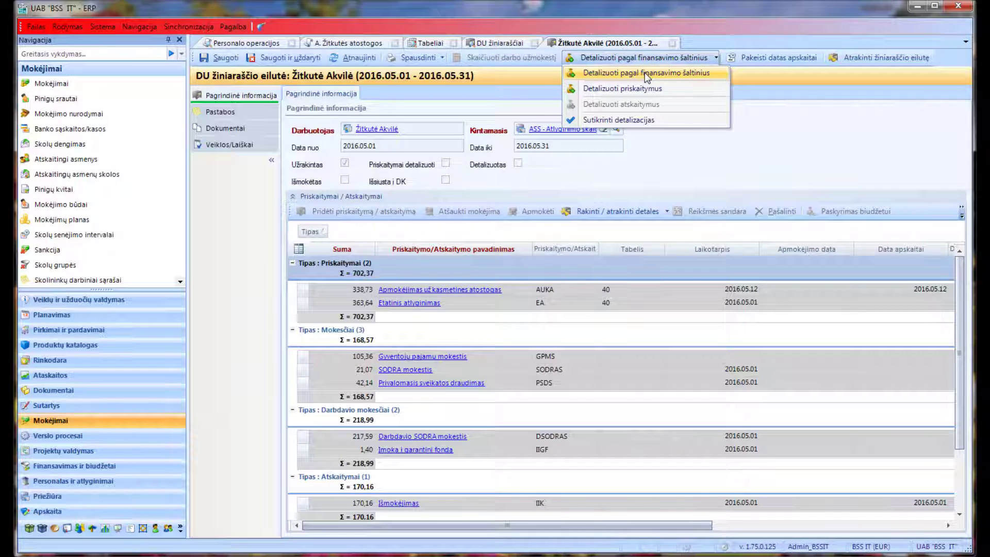
click(645, 75)
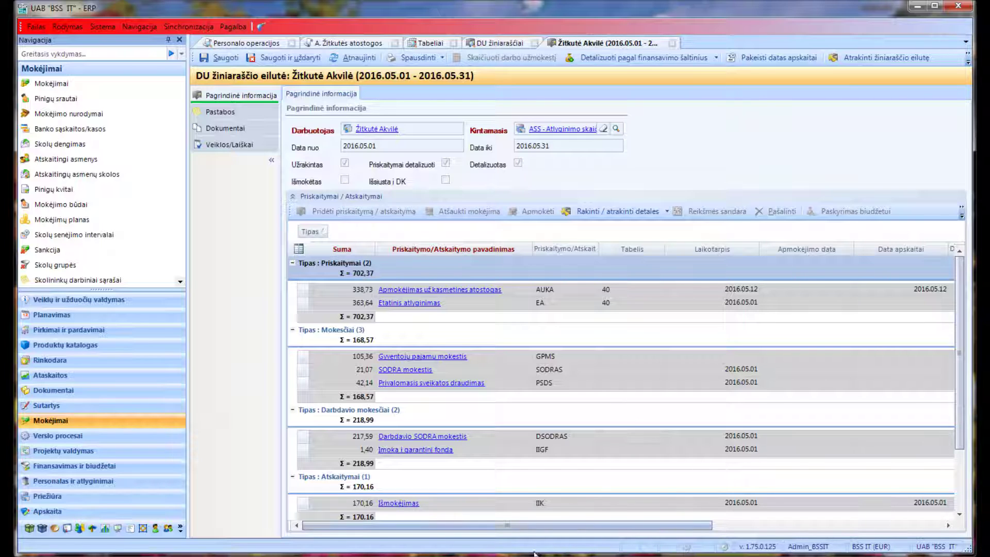
Mark the Išmokėjimas line in the payroll sheet as payable, with the planned payment date 2015.05.12
click(506, 503)
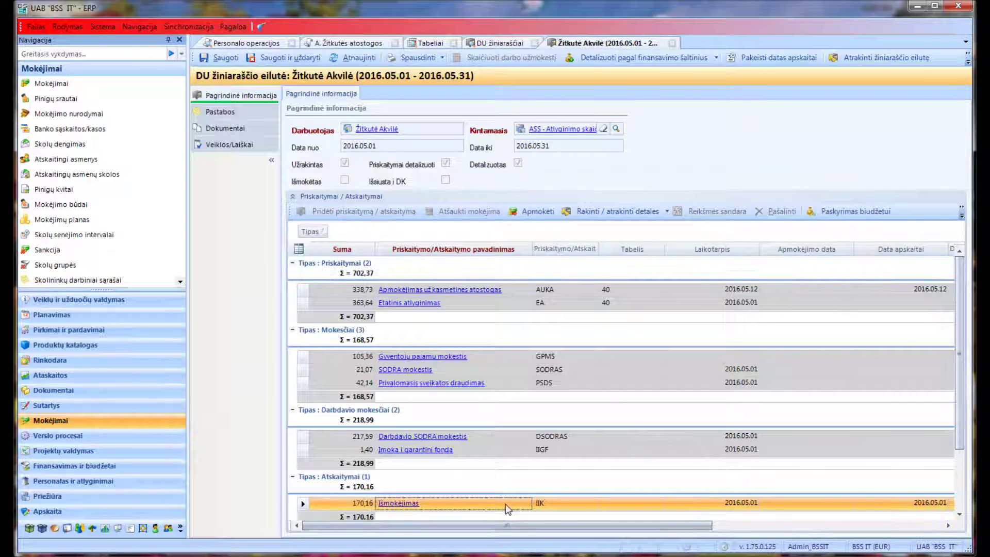
click(530, 212)
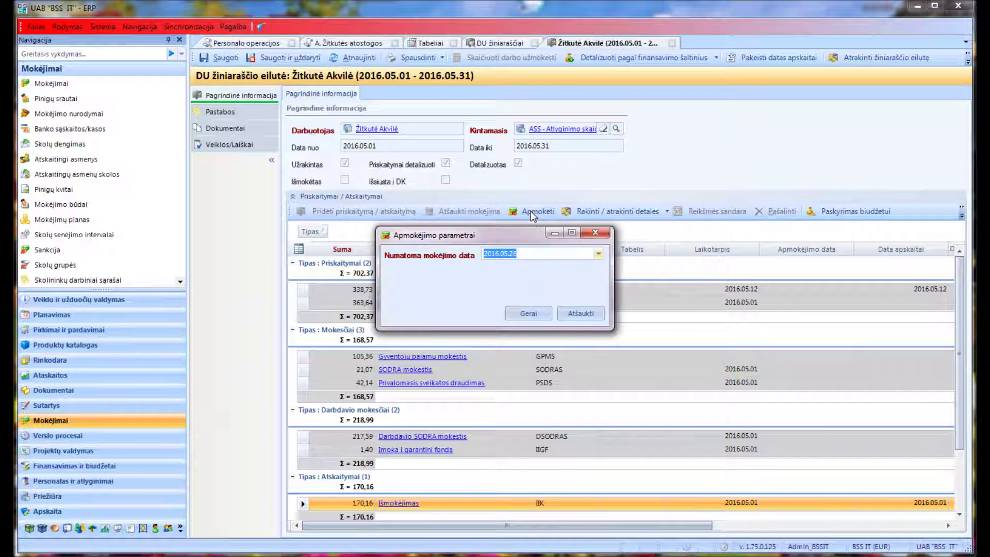
text(2015.)
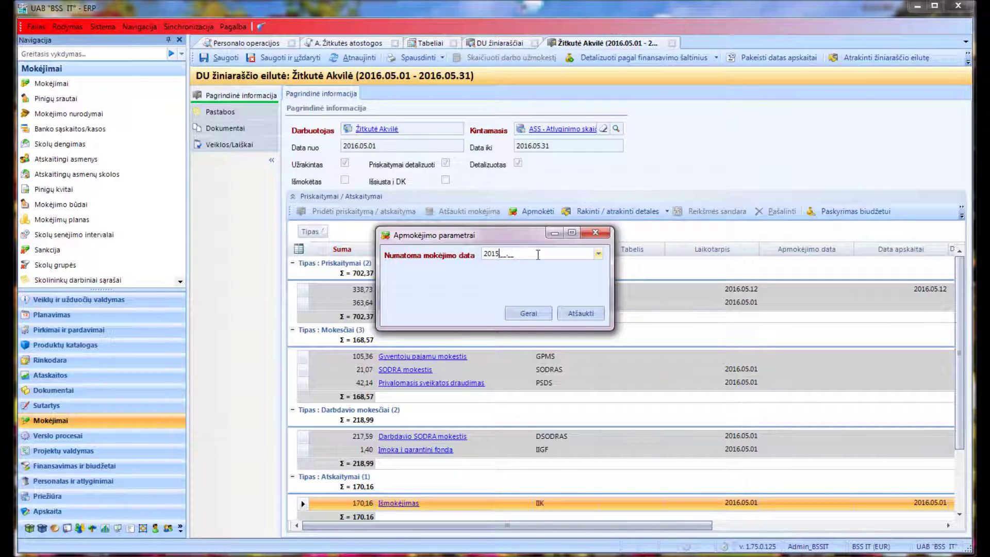
text(05.12)
click(528, 314)
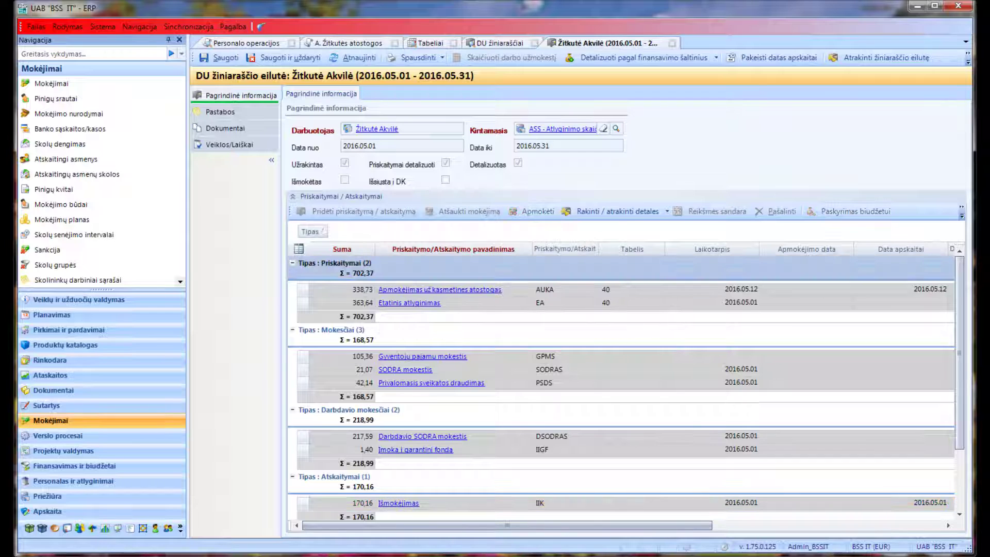
Start a payment order from the employee's amount in the payable salary amounts, using the Swed bank EUR account as payer account
click(73, 481)
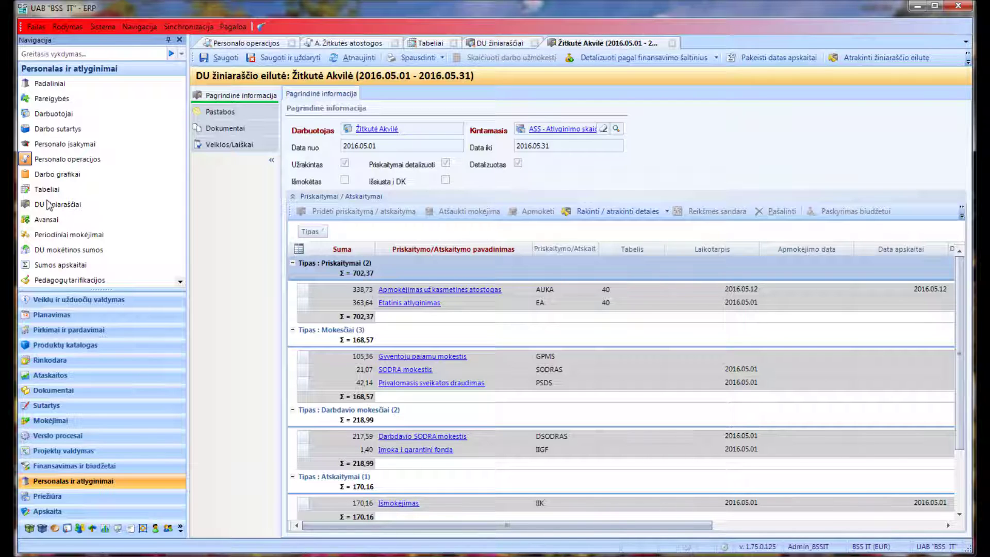
click(50, 249)
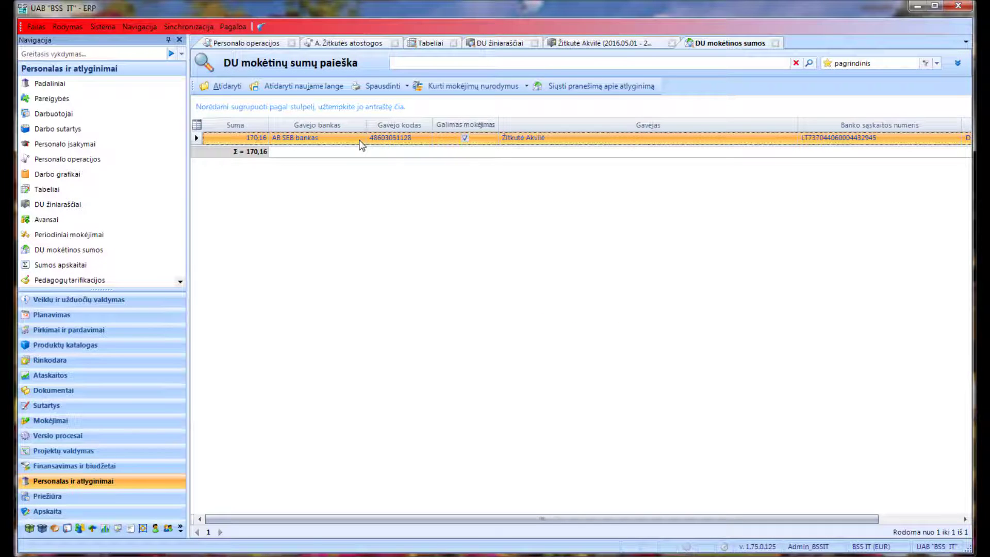
click(526, 86)
click(517, 101)
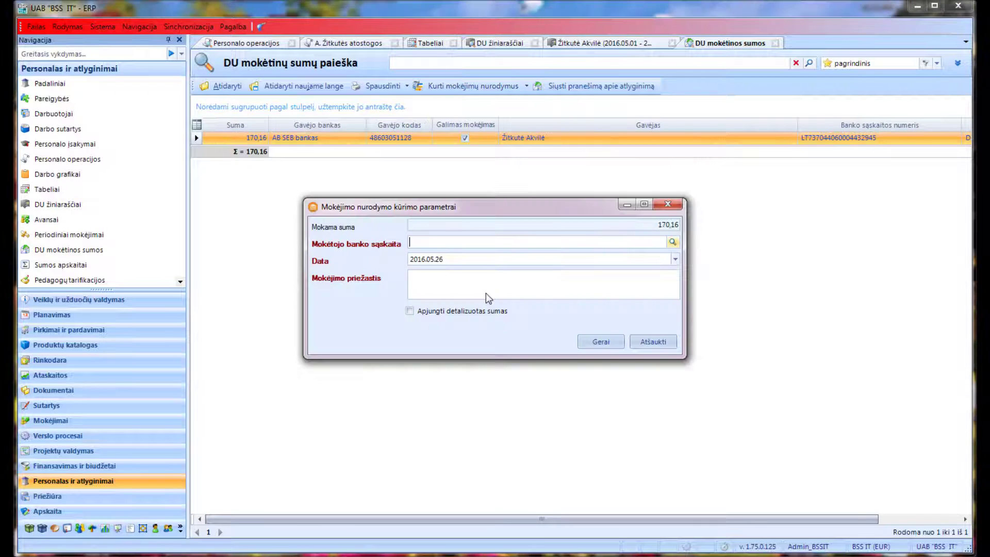
click(672, 242)
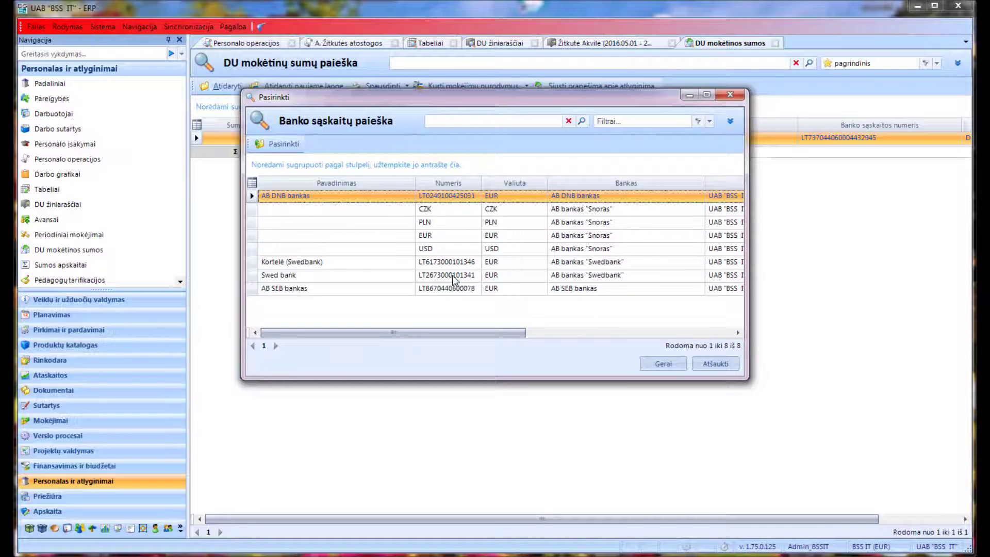
double_click(454, 278)
Create the payment order with the date 2016.05.12 and the payment reason "Atlyginimas + Atostoginiai"
click(432, 261)
text(2016.05.12)
click(462, 287)
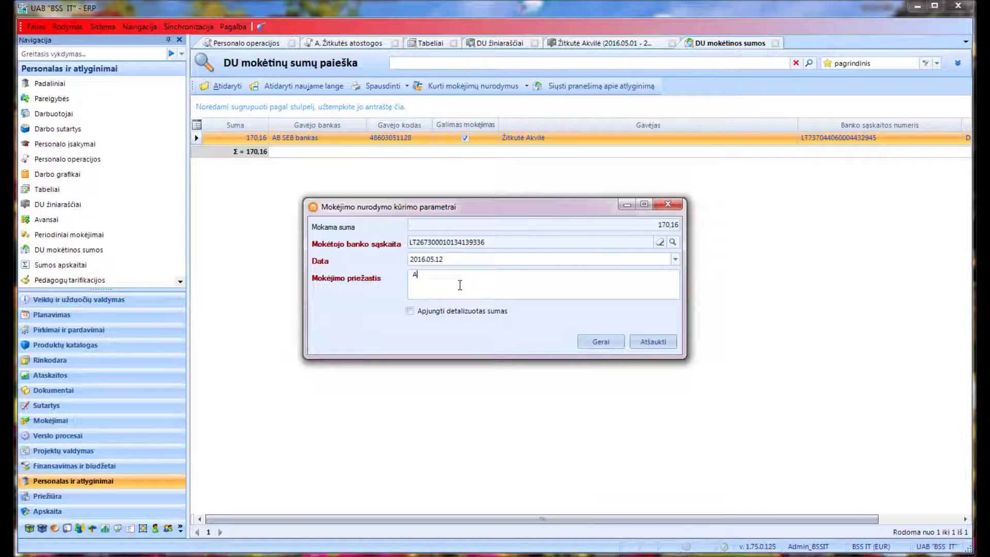
text(Atlyginimas + Atostoginiai)
click(597, 344)
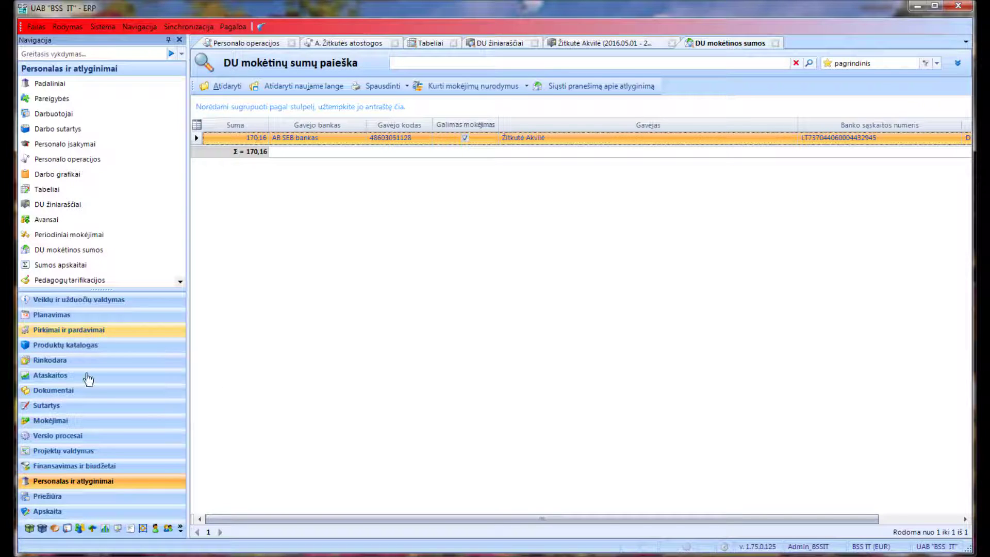
Find the employee's payment orders by surname and approve the unapproved order dated 2016.05.12
click(80, 421)
click(77, 114)
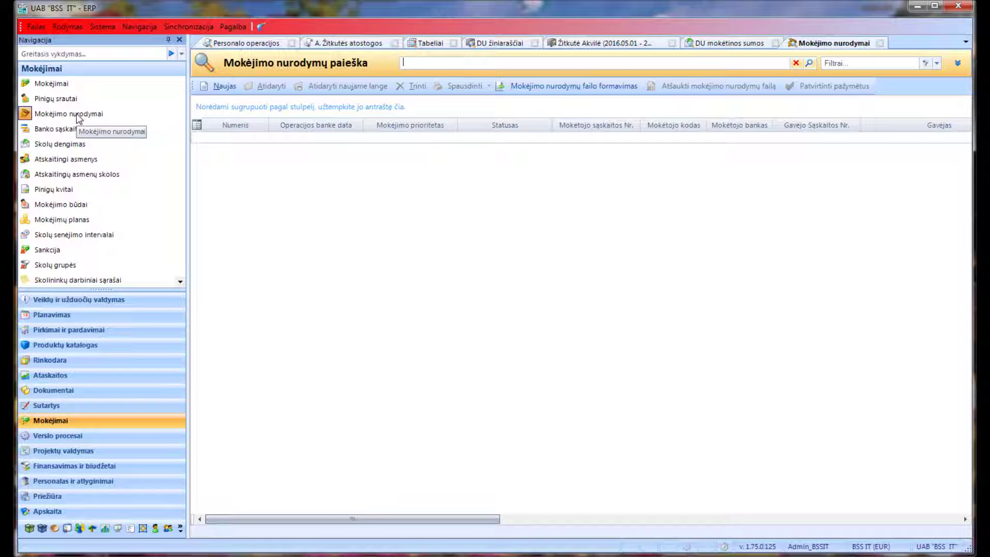
text(žit)
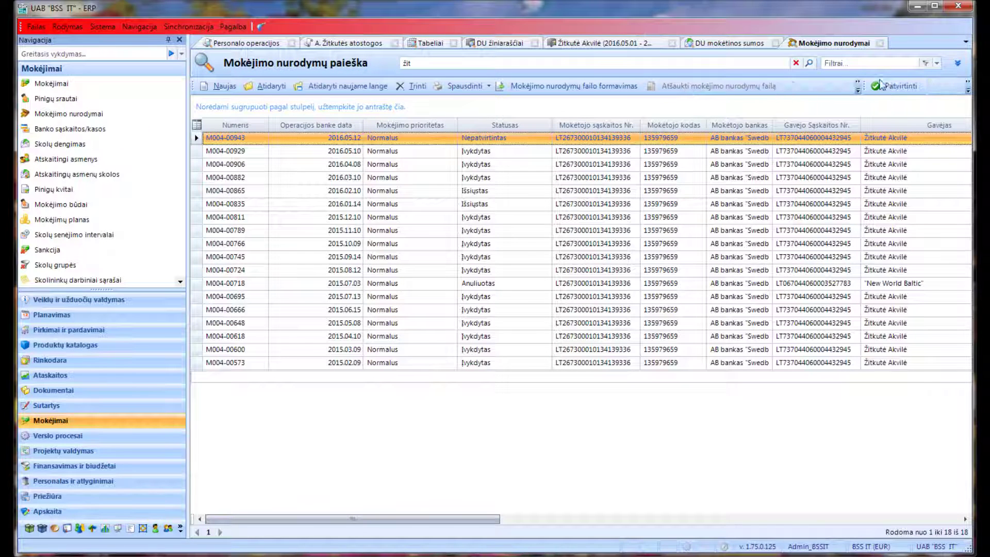
click(895, 86)
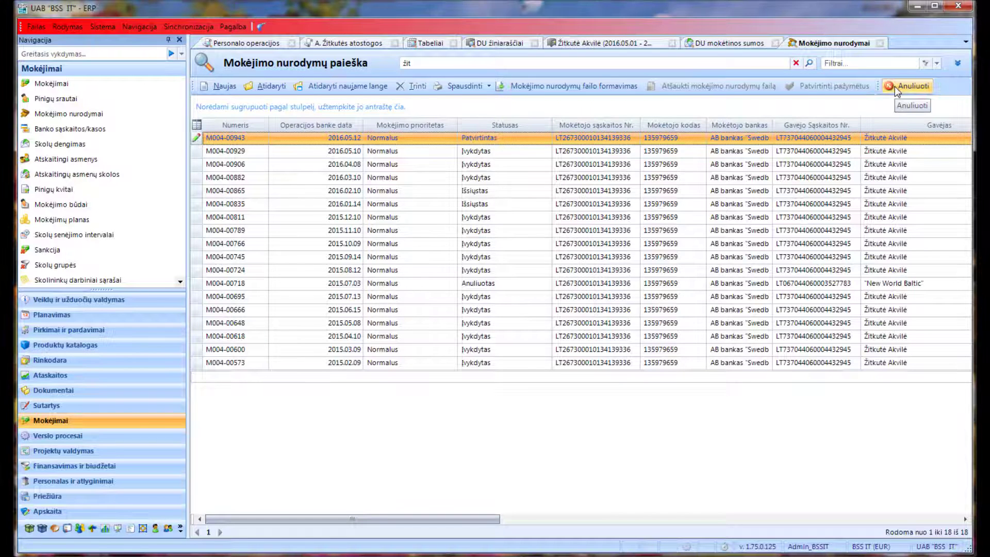
Form a SEPA payment order file for the Swed bank EUR account, add the approved order, and save the file
click(531, 89)
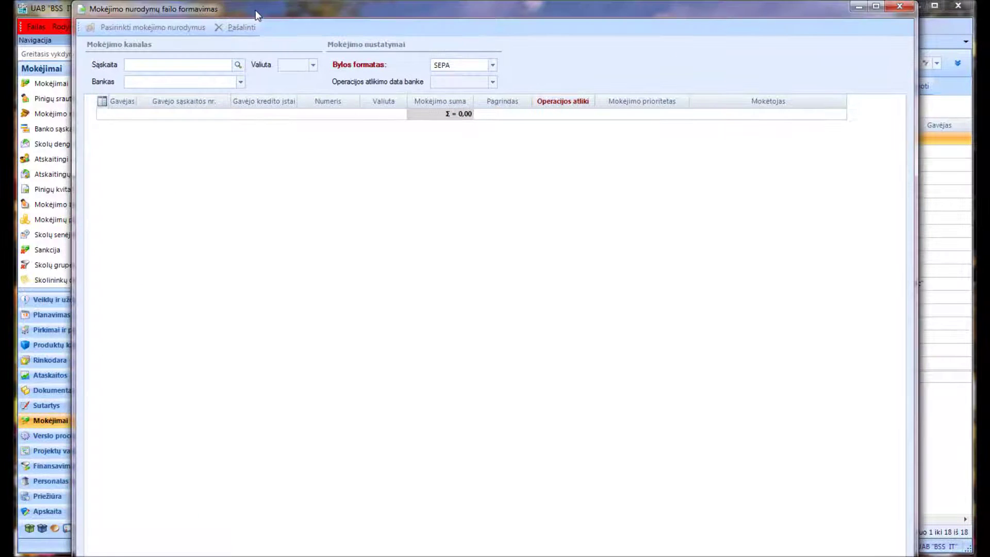
click(238, 65)
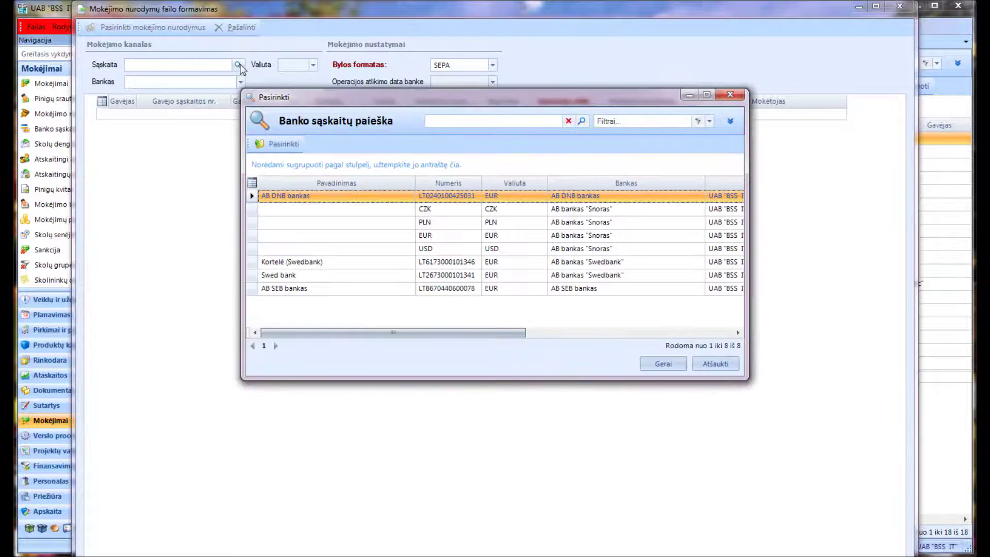
double_click(418, 275)
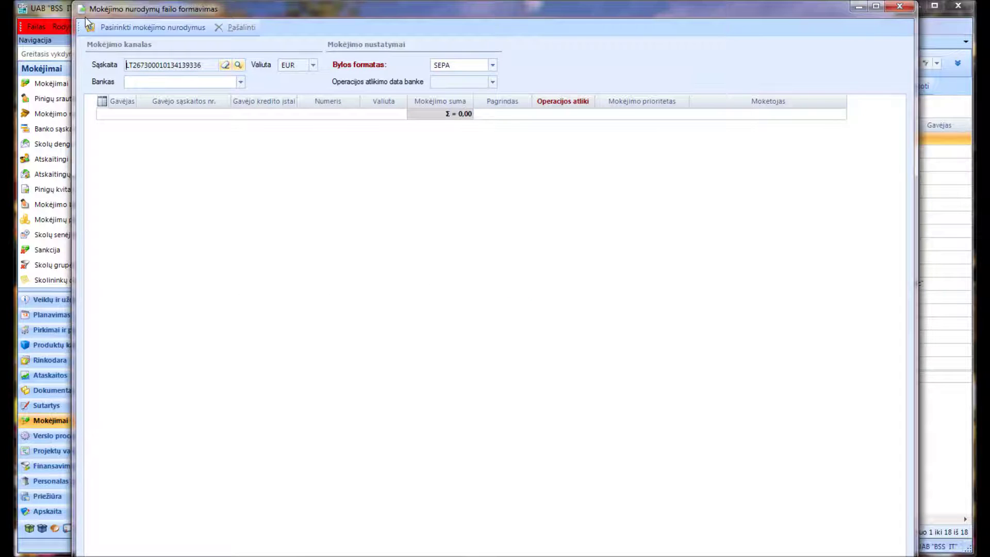
click(106, 27)
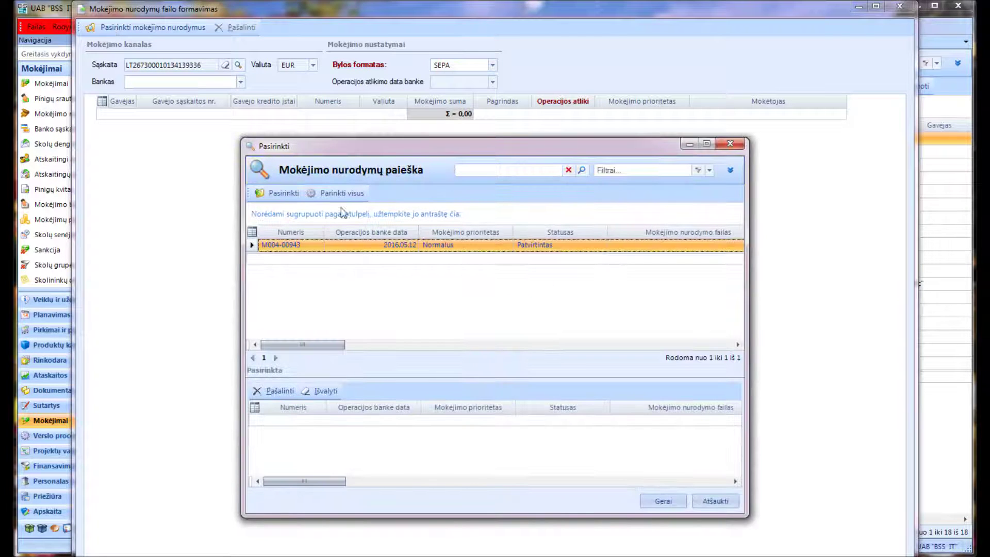
double_click(351, 245)
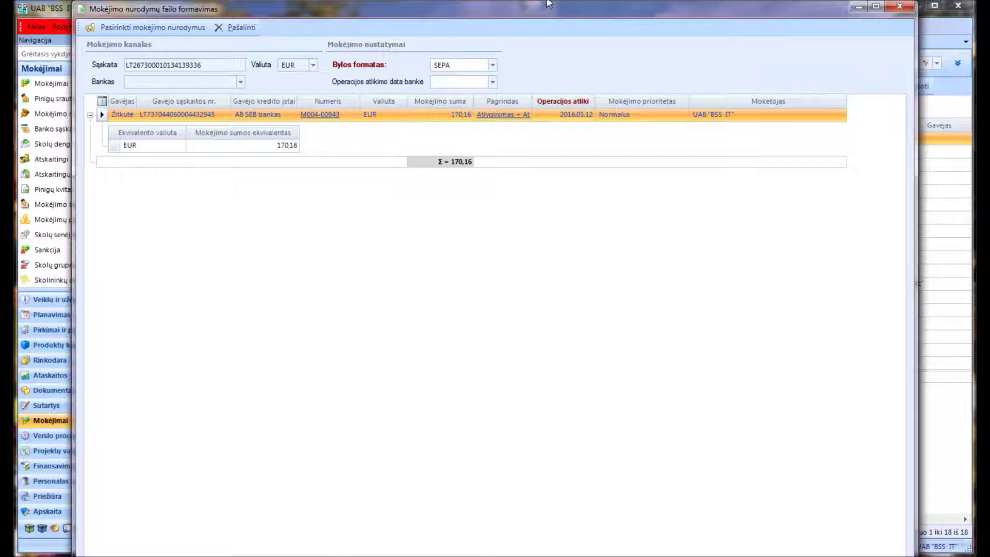
mouse_move(548, 4)
mouse_down()
mouse_move(565, 51)
mouse_move(566, 2)
mouse_up()
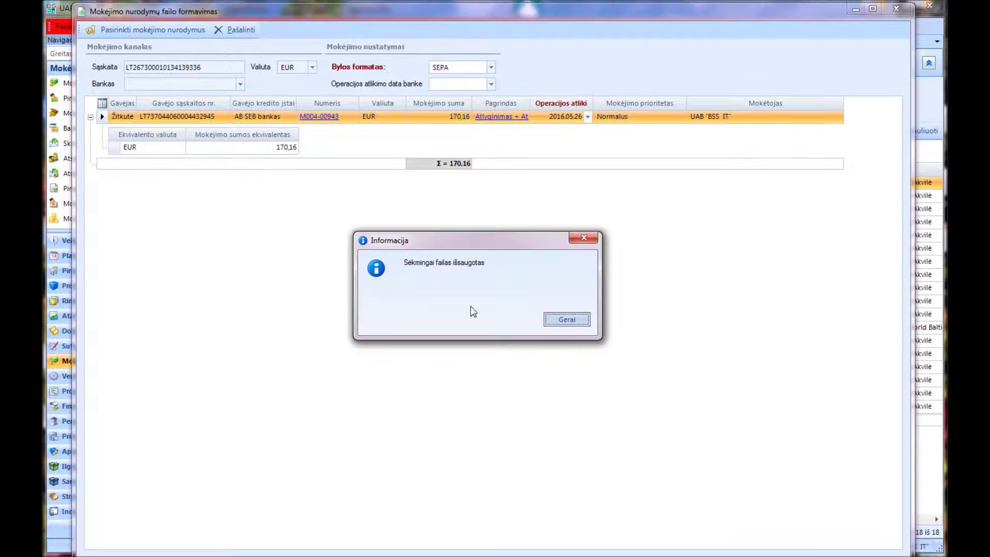
click(567, 320)
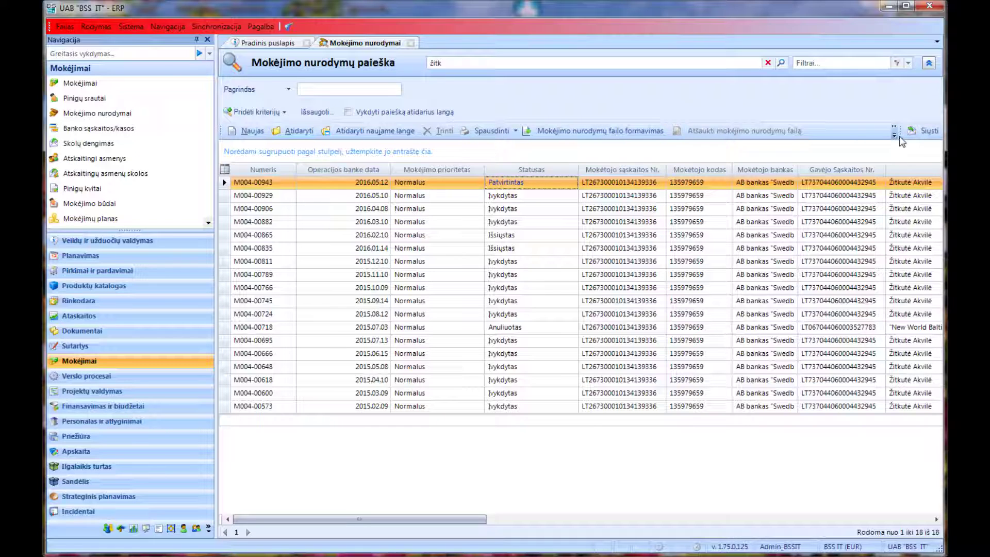
Send the approved payment order, saving its file to the Desktop, and close the payment orders list
click(913, 133)
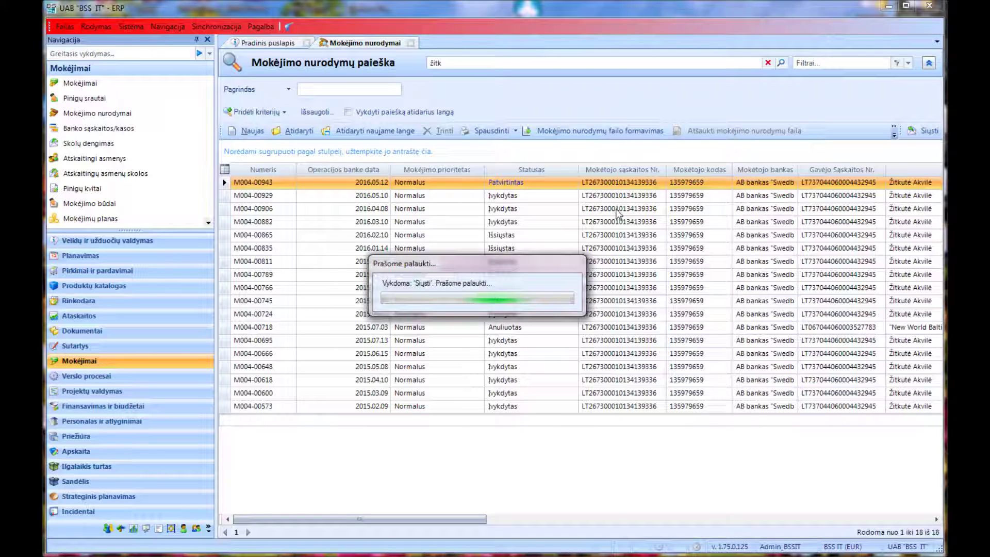
click(669, 193)
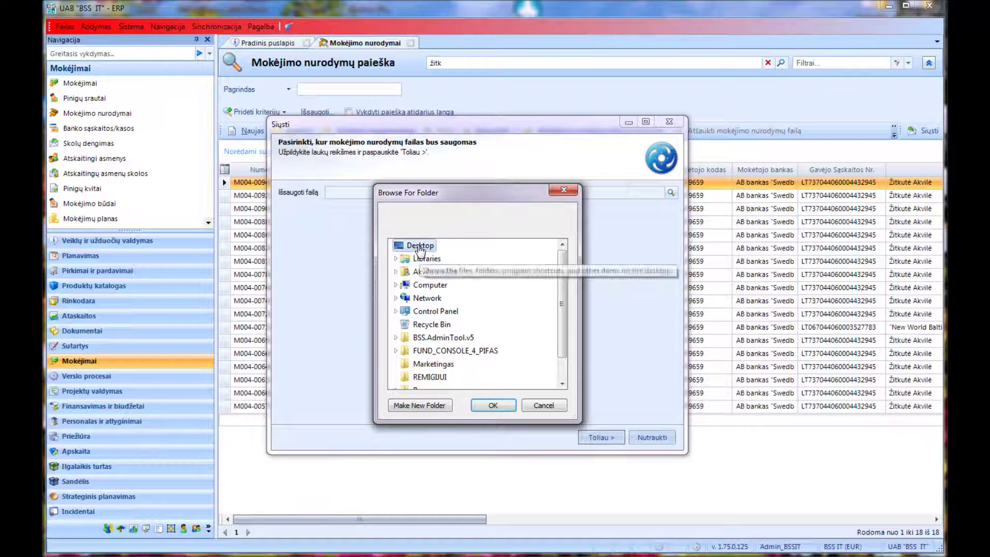
click(491, 405)
click(598, 439)
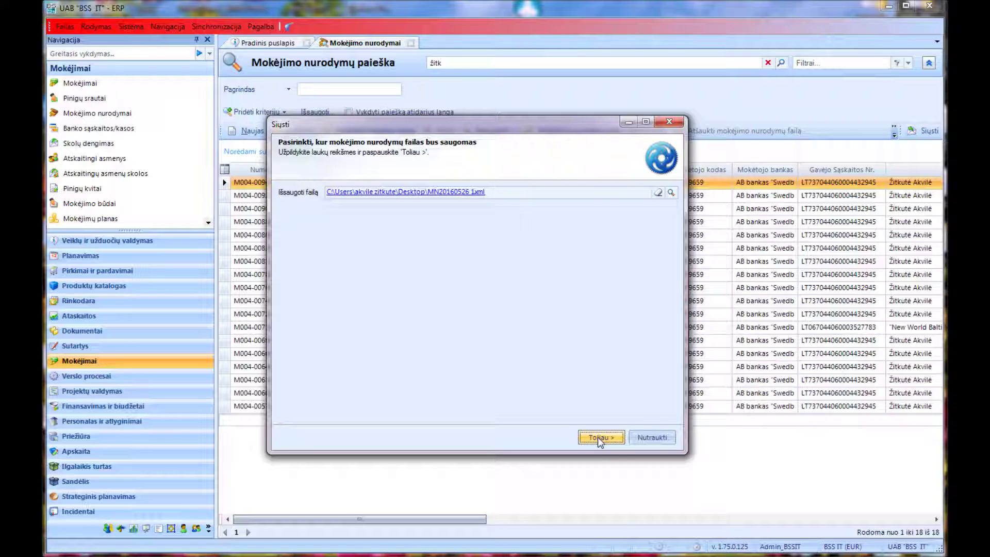
click(598, 438)
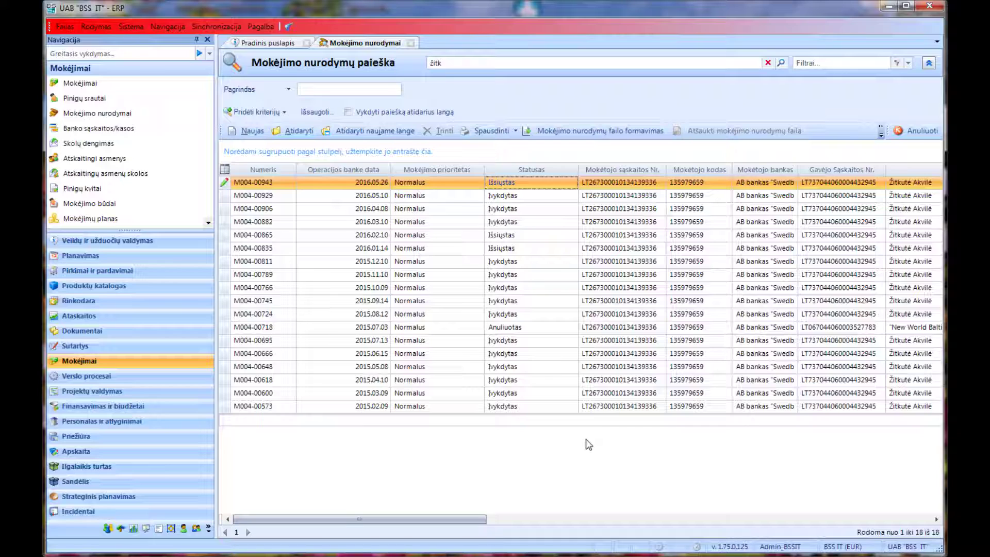
click(411, 43)
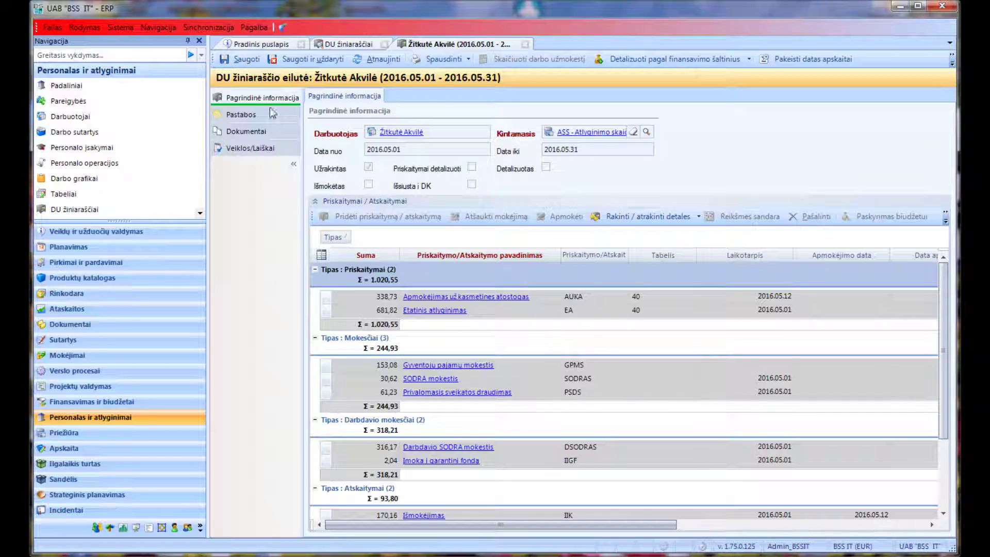
Unlock the employee's May 2016 payroll sheet line, and find and reopen the employee's May timesheet by surname
click(952, 59)
click(897, 78)
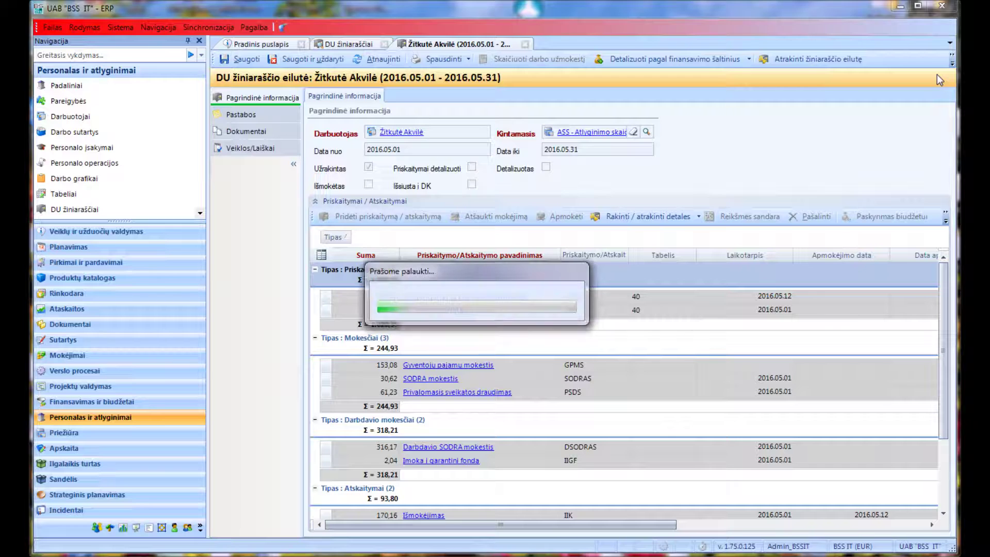
click(60, 195)
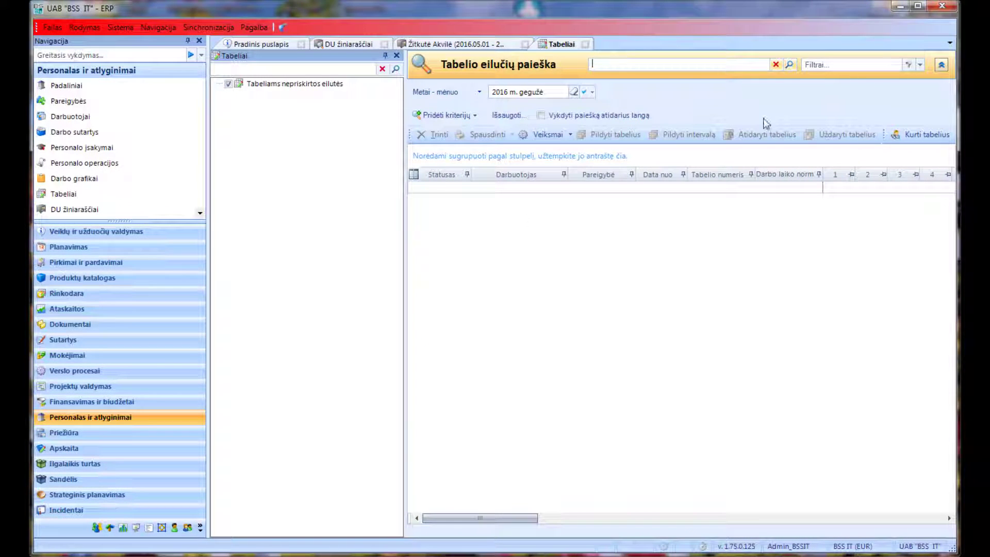
text(žit)
click(760, 135)
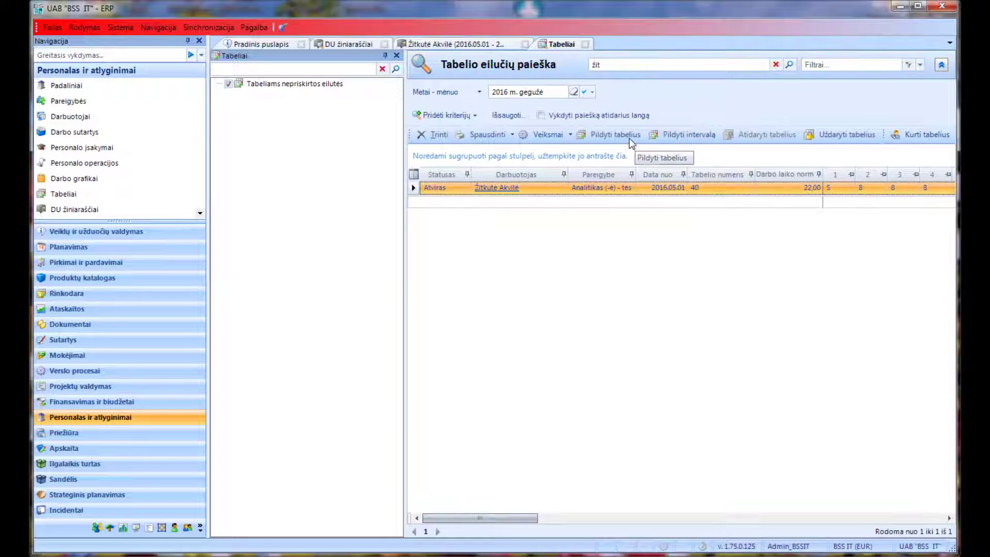
Fill the employee's timesheet for 2016.05.01 to 2016.05.31, check its day entries, and close the timesheet
click(624, 136)
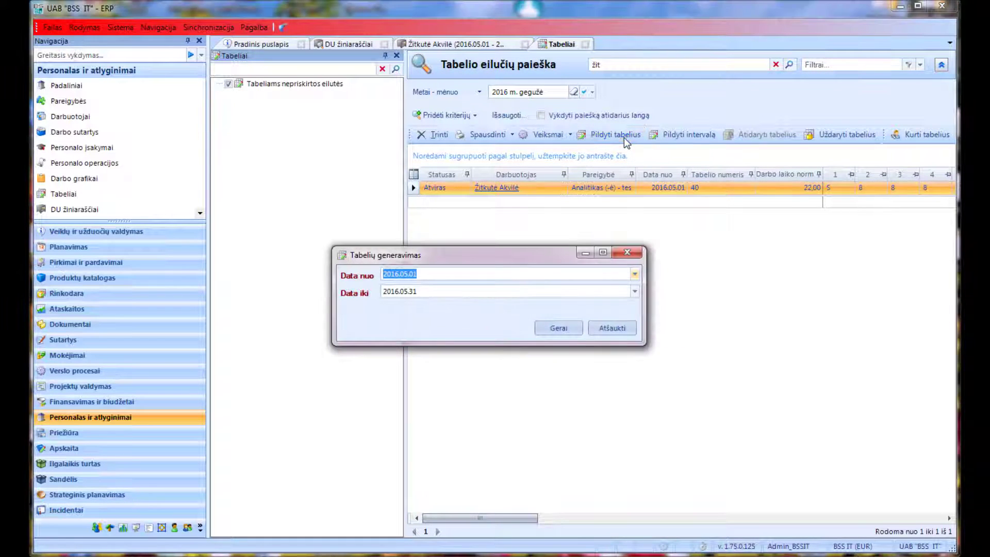
click(559, 328)
click(539, 330)
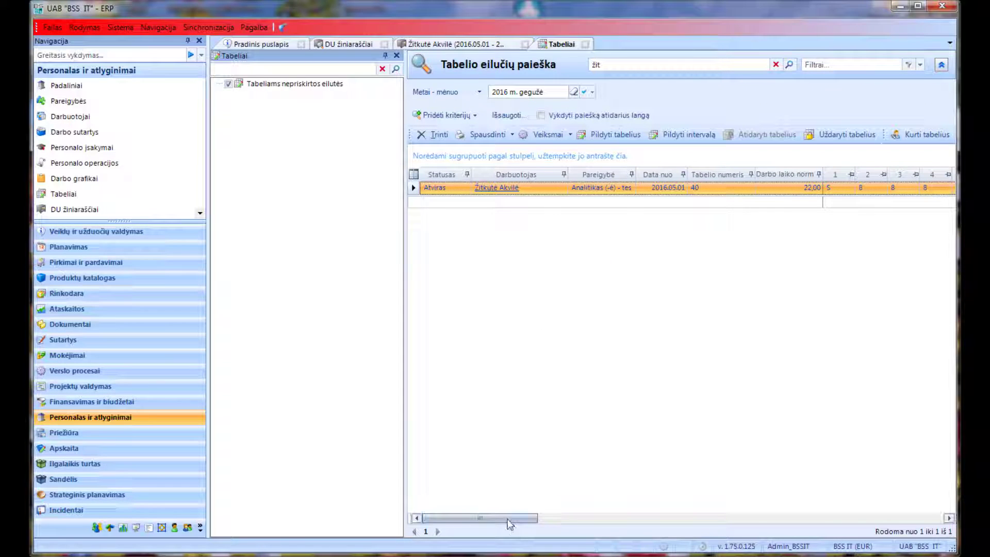
drag(510, 519, 726, 520)
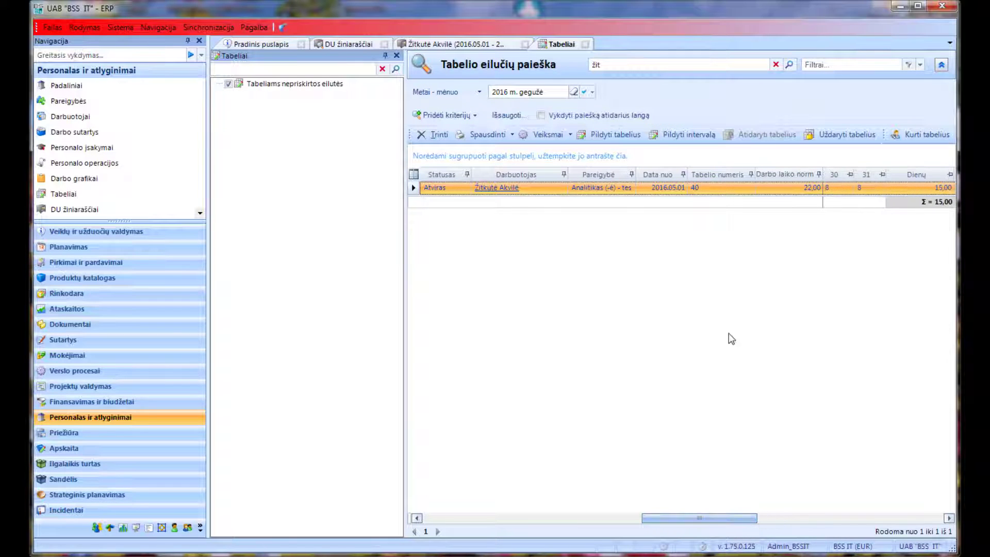
click(820, 143)
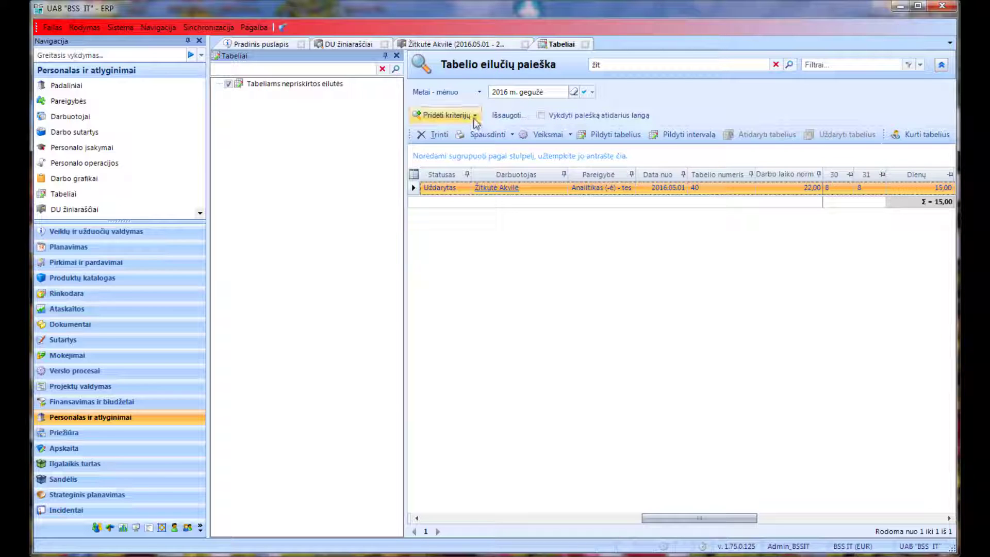
Recalculate the salary in the employee's payroll sheet line and review the calculated amounts
click(474, 45)
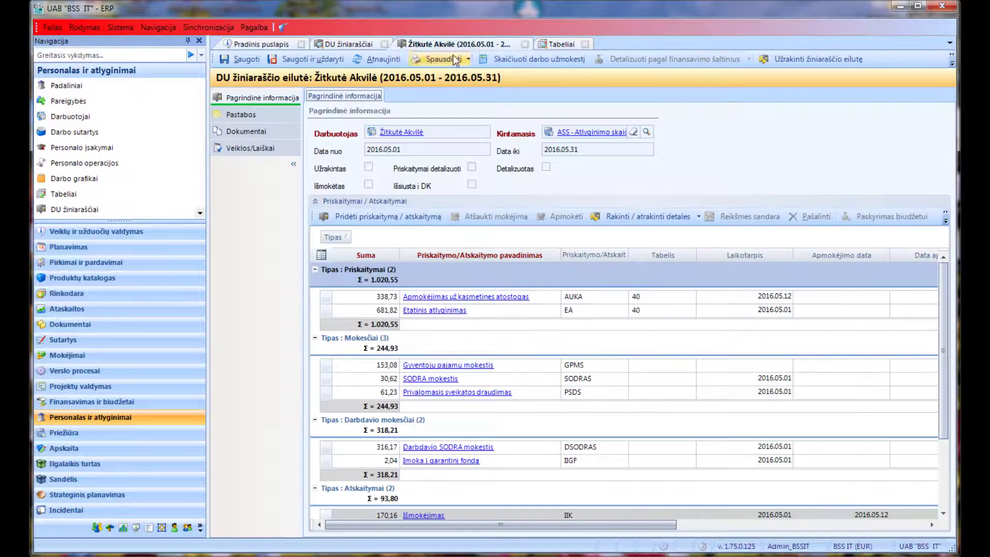
click(509, 62)
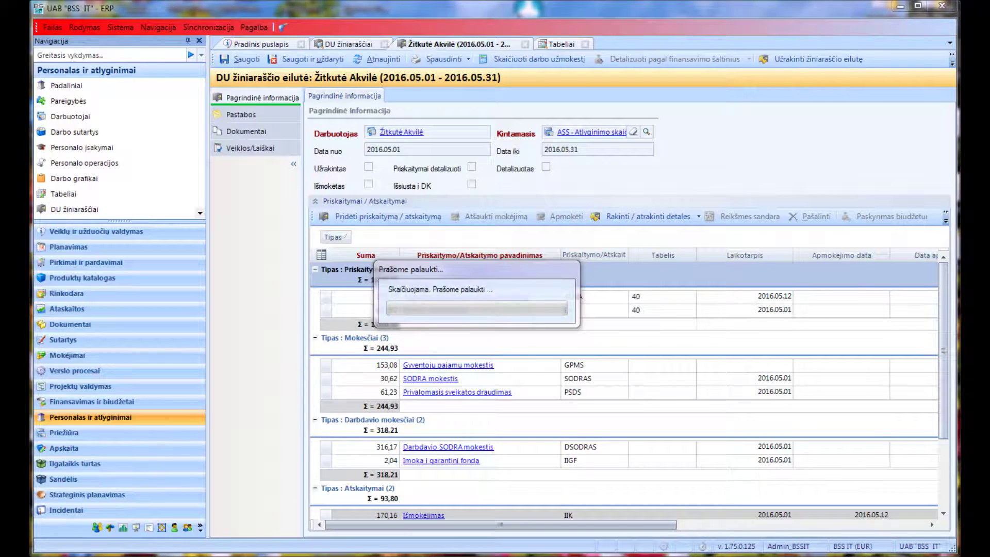
scroll(599, 276, down, 4)
scroll(598, 274, up, 4)
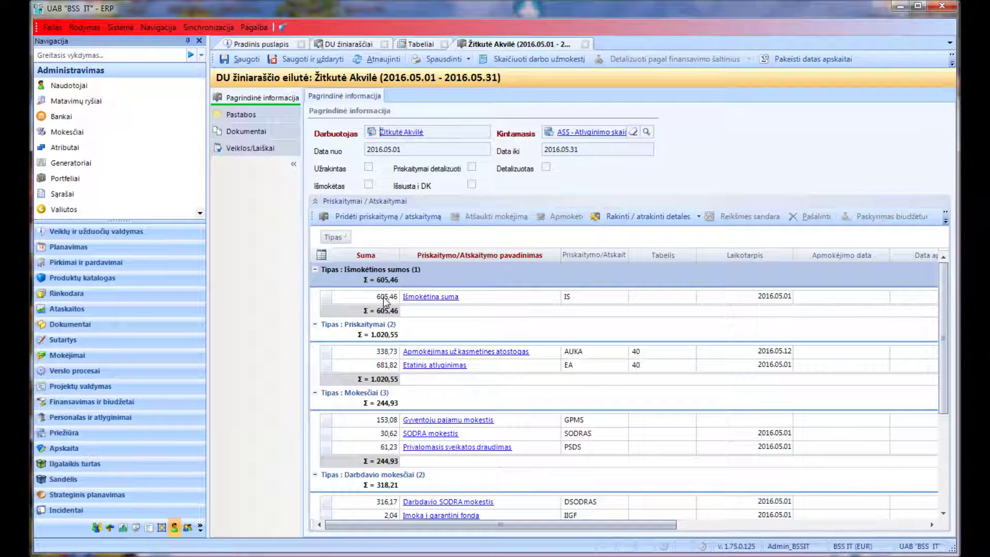
Lock the employee's May 2016 payroll sheet line and detail it by funding sources
scroll(384, 301, down, 4)
scroll(384, 301, up, 4)
click(817, 60)
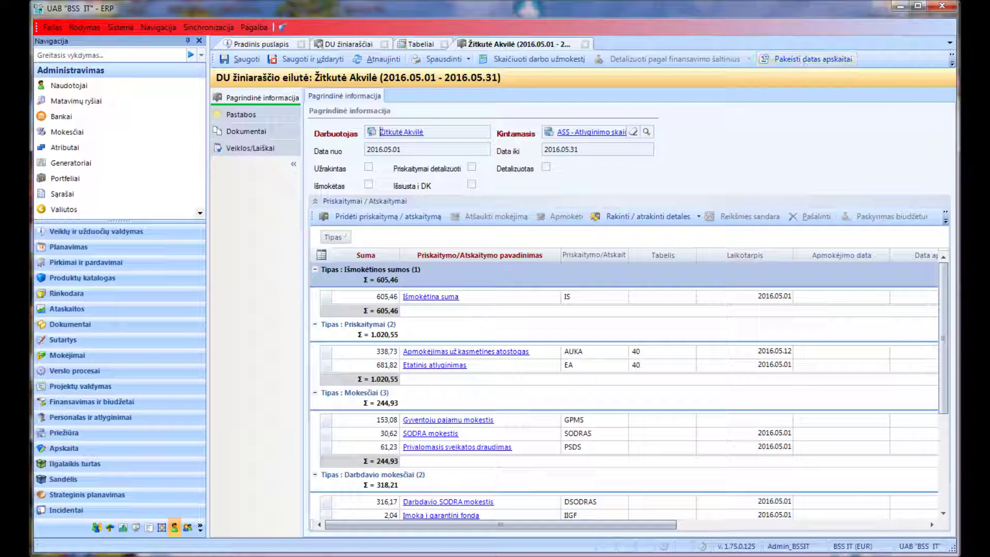
click(951, 63)
click(929, 78)
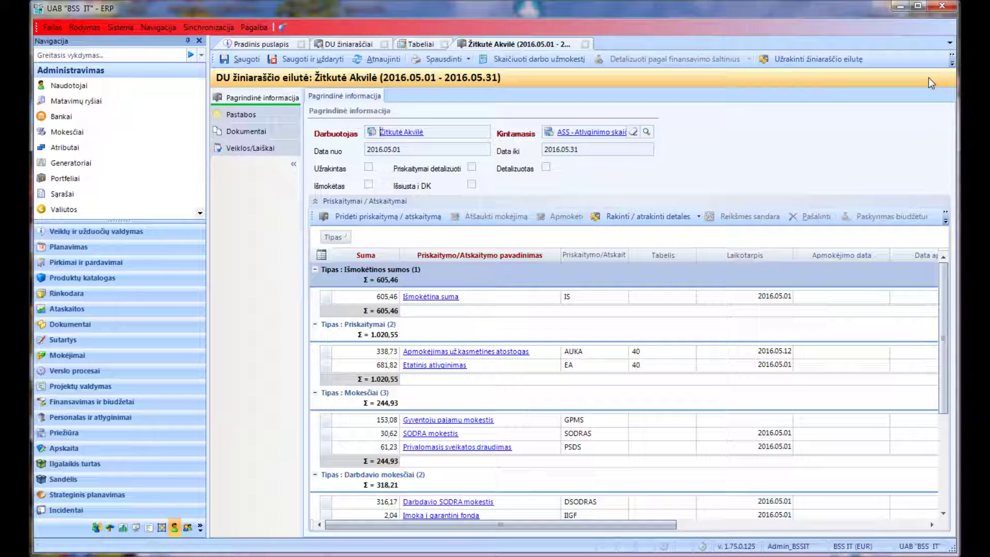
click(706, 61)
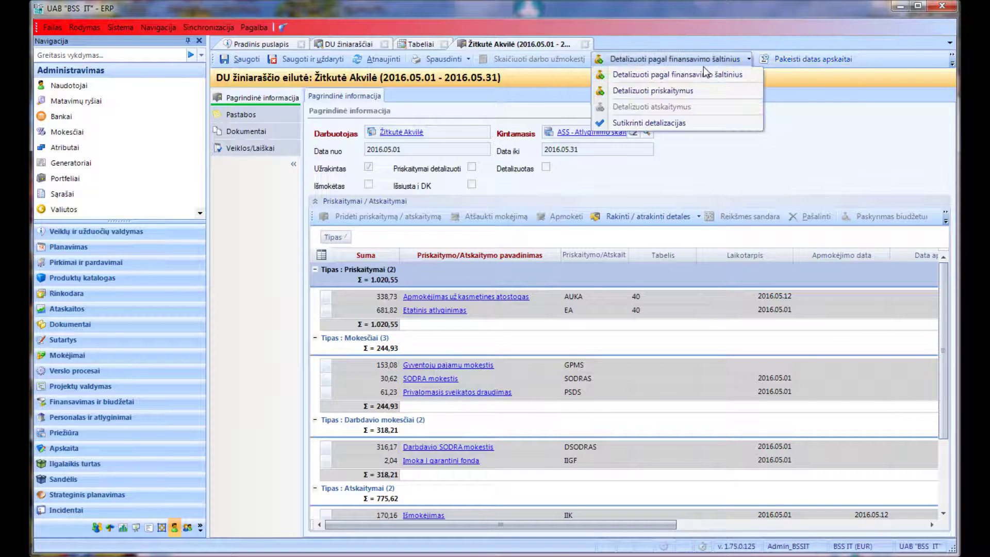
click(704, 75)
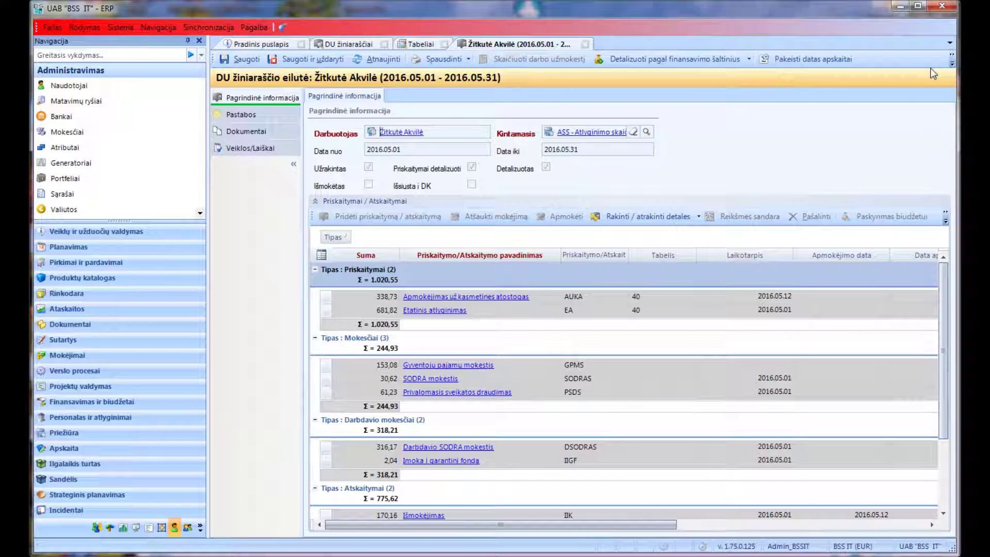
Mark the payroll sheet line for payment, entering a planned payment date in May 2016
click(952, 58)
click(883, 96)
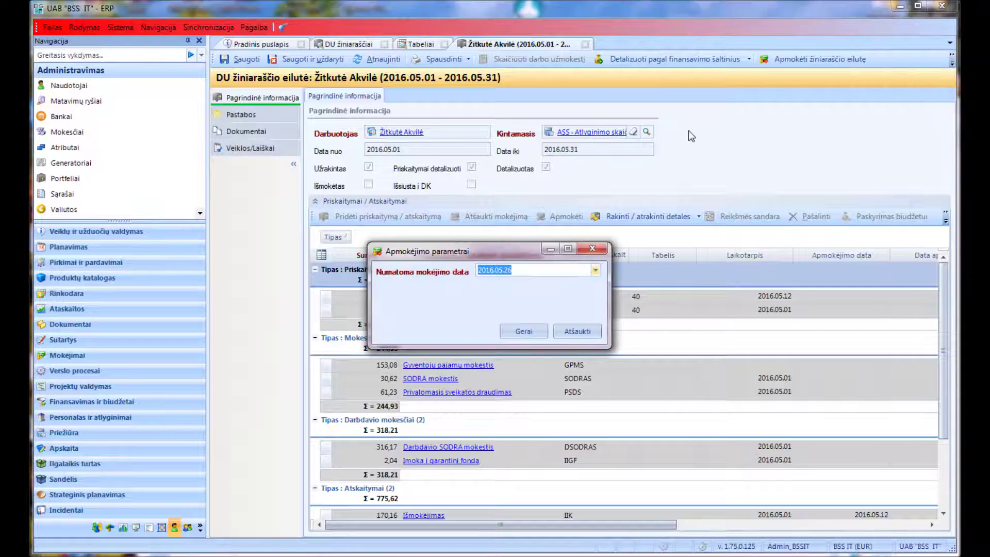
text(2015)
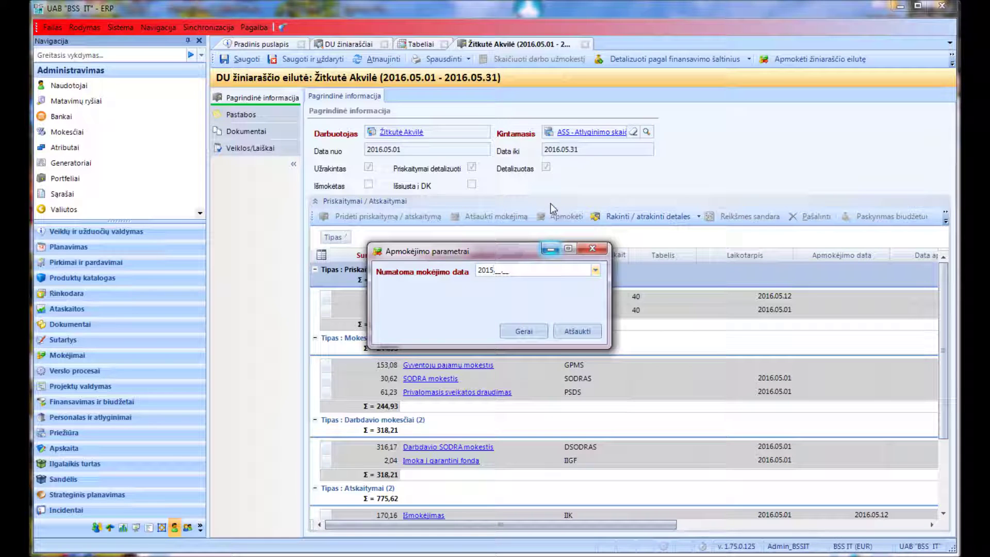
key(BackSpace)
text(605)
text(6)
click(533, 330)
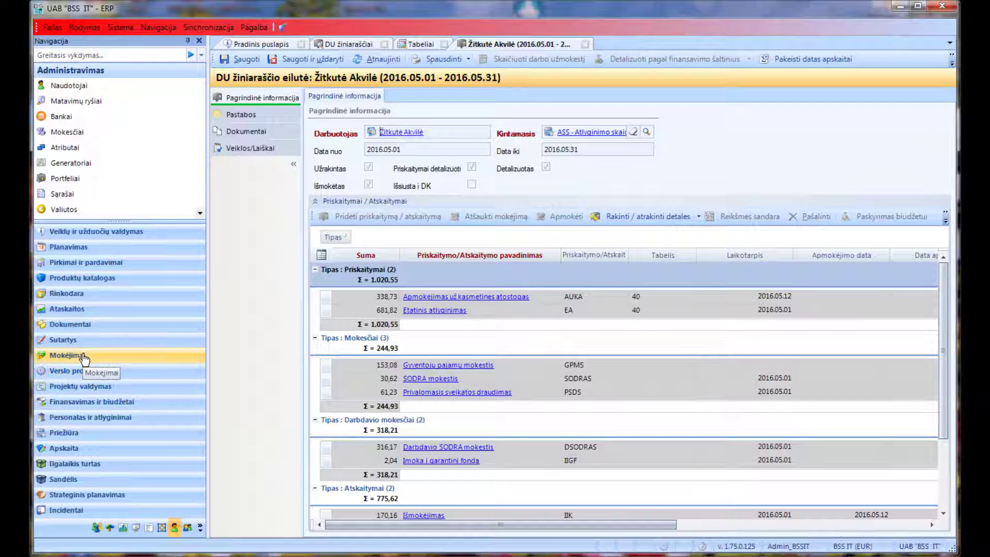
Open the list of payable payroll amounts under personnel and salaries and search it by the employee's surname
click(99, 418)
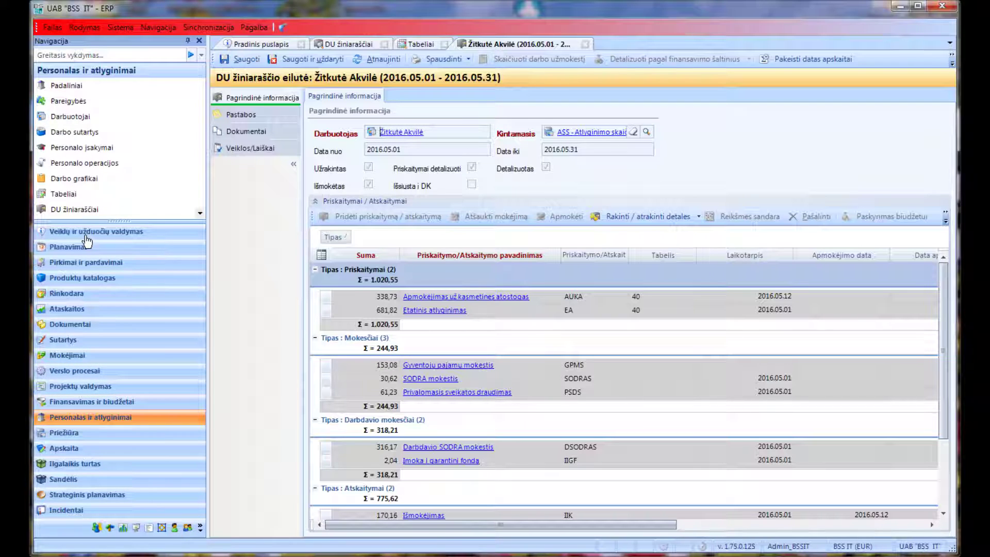
drag(81, 220, 79, 290)
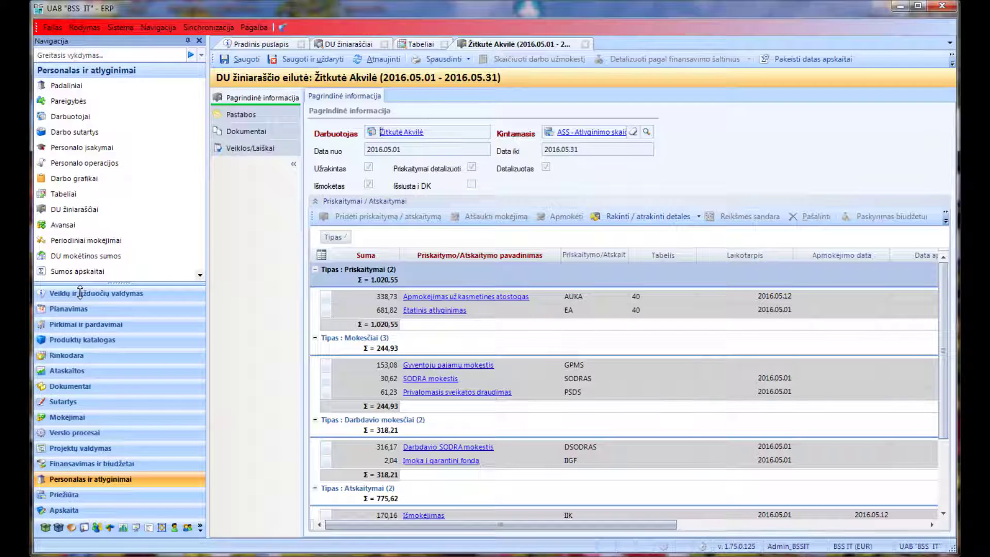
click(86, 256)
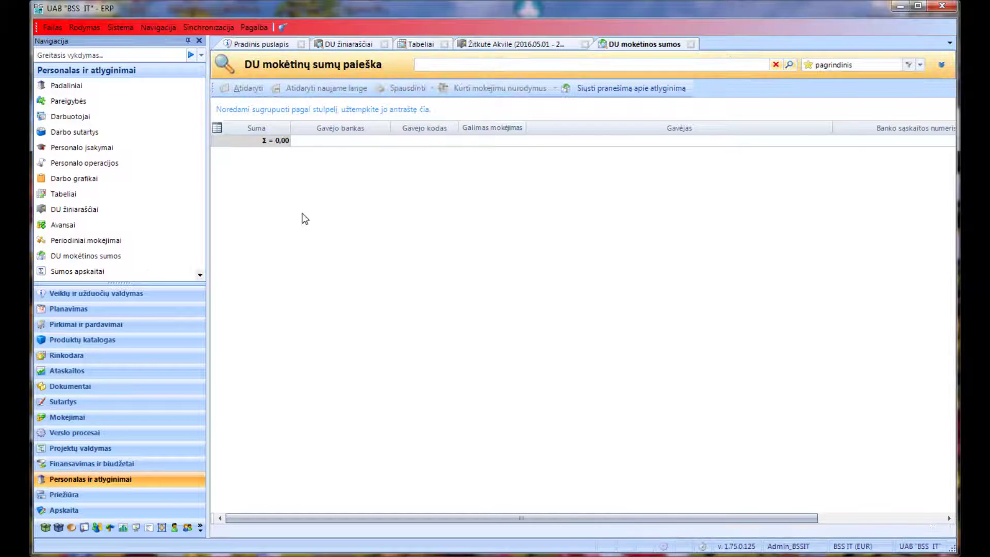
text(2)
text(it)
key(Return)
Create a bank payment order for the employee's payable amount, with the payer's bank account, date 2016.05.26 and payment reason DU
click(305, 143)
click(504, 89)
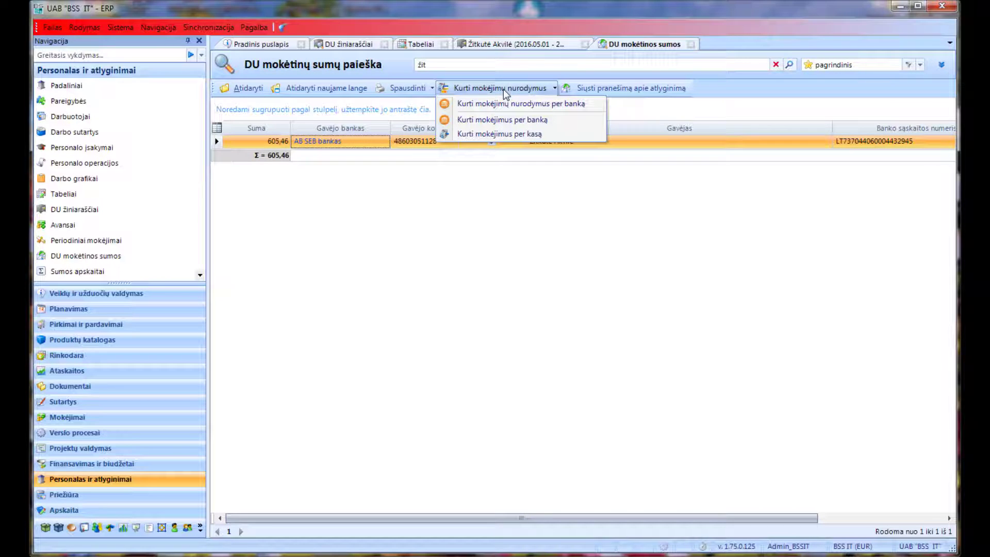
click(521, 103)
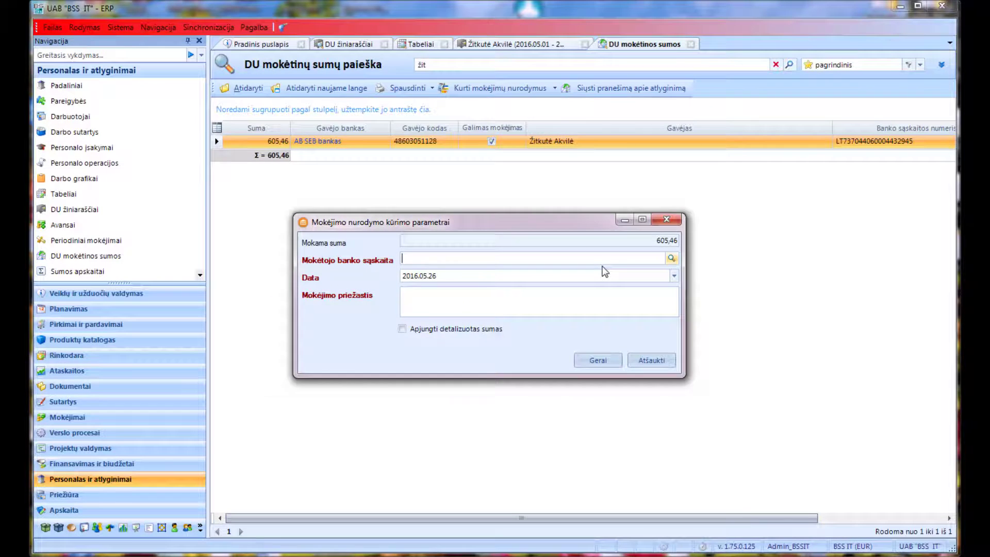
key(F4)
double_click(354, 292)
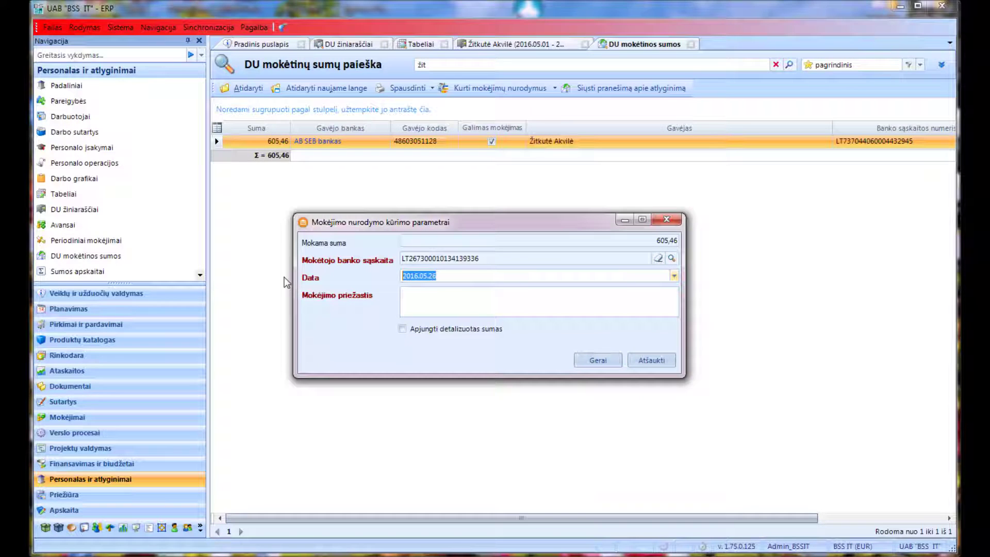
text(2016.05.26)
key(Tab)
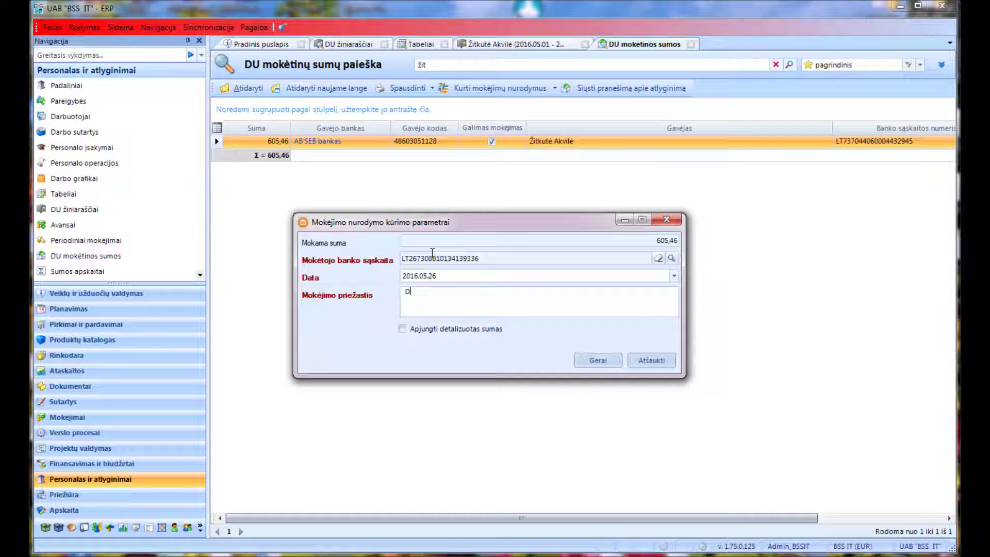
click(597, 358)
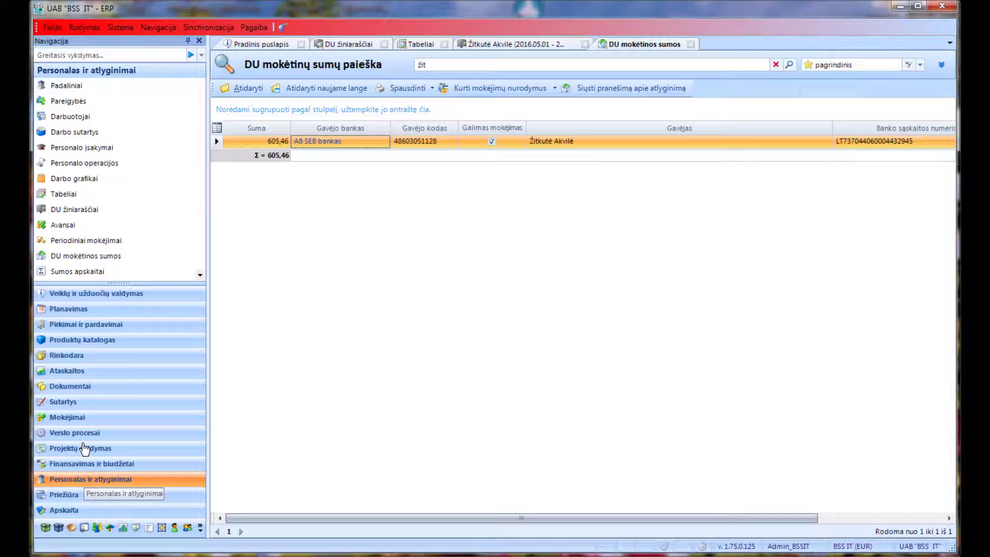
Find the employee's payment orders by surname and approve the unapproved order dated 2016.05.26
click(74, 419)
click(72, 116)
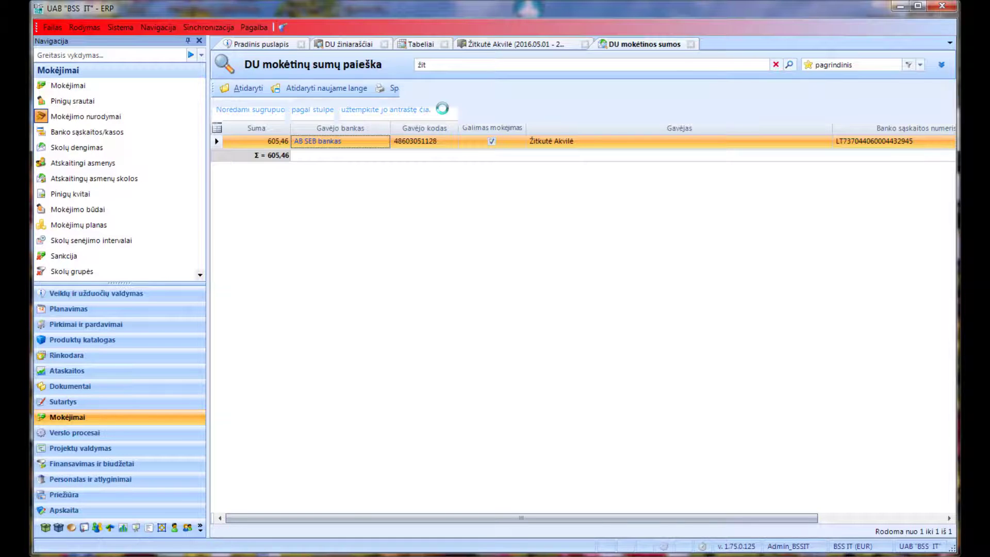
text(žit)
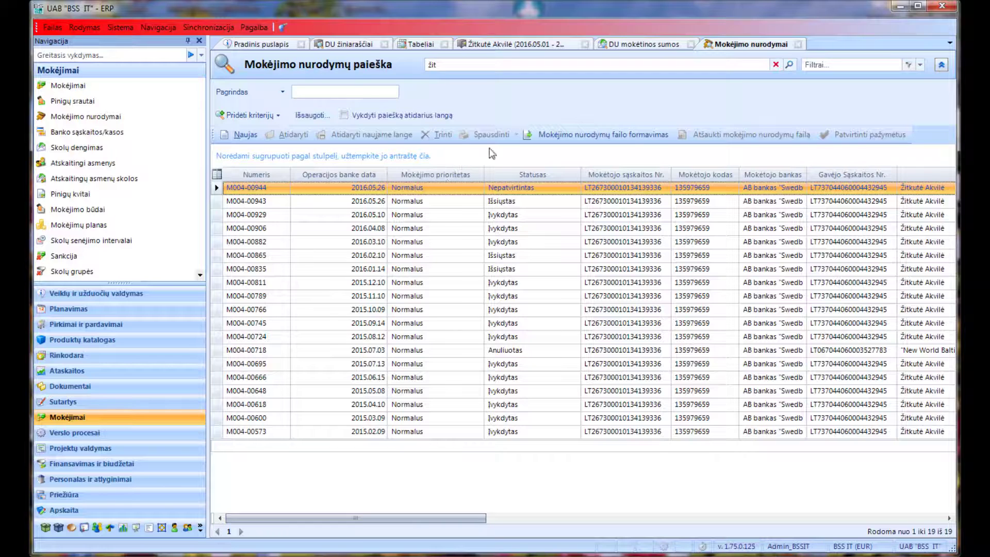
click(866, 138)
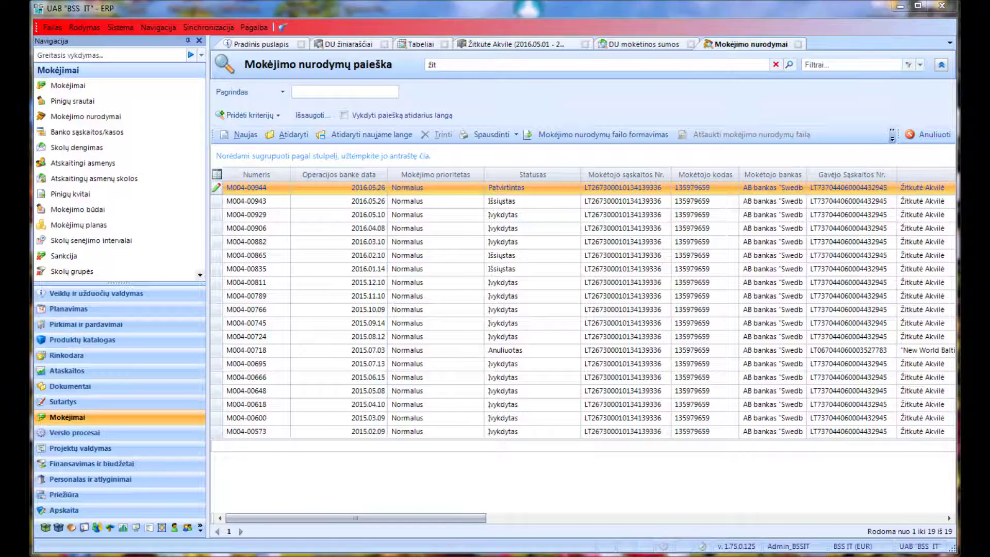
Generate a SEPA payment order file from the company's Swed bank EUR account, including the newly approved order
click(559, 135)
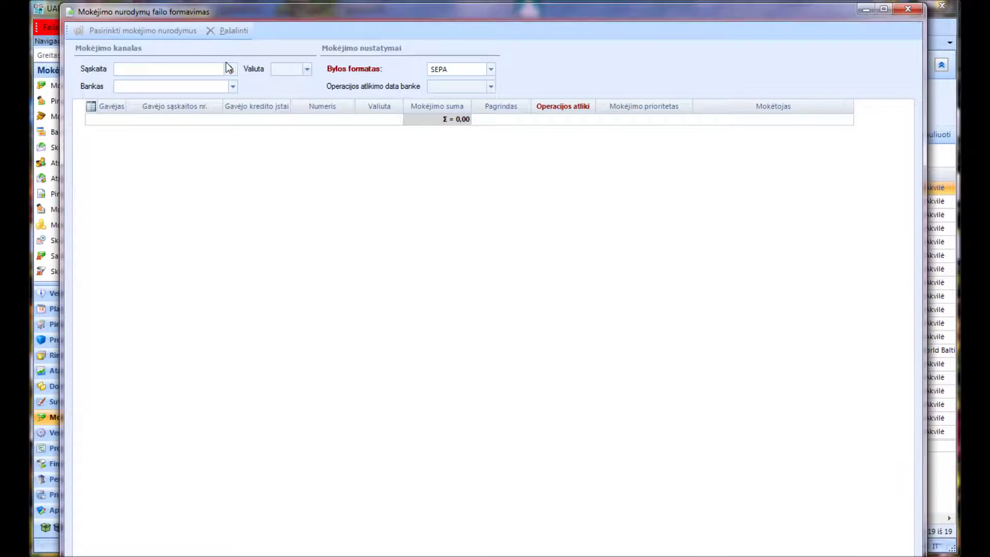
click(231, 72)
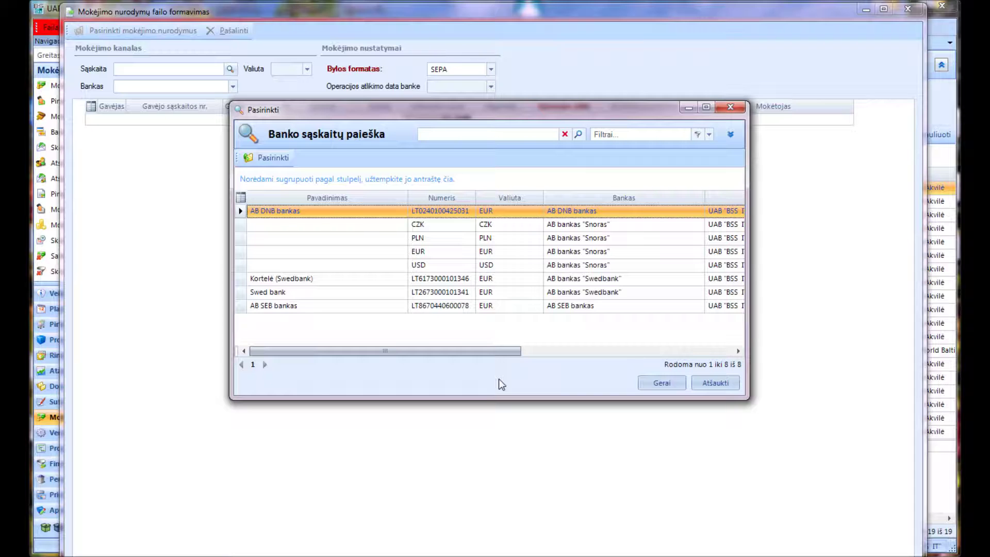
double_click(442, 293)
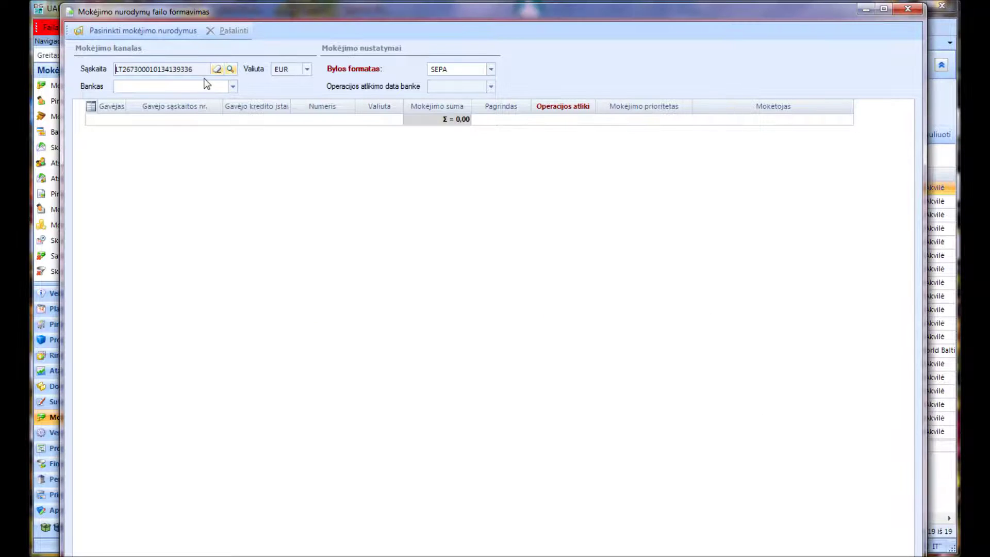
click(136, 32)
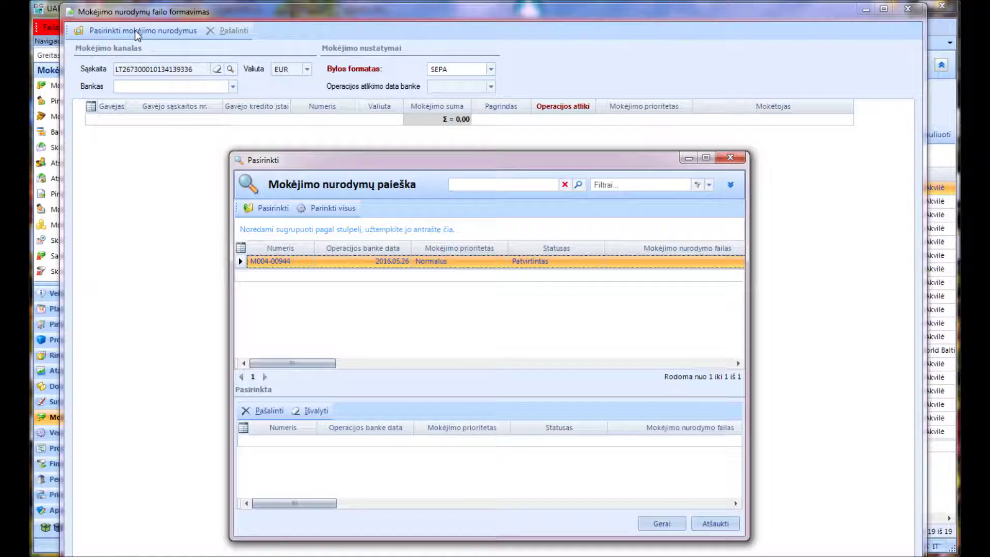
double_click(475, 261)
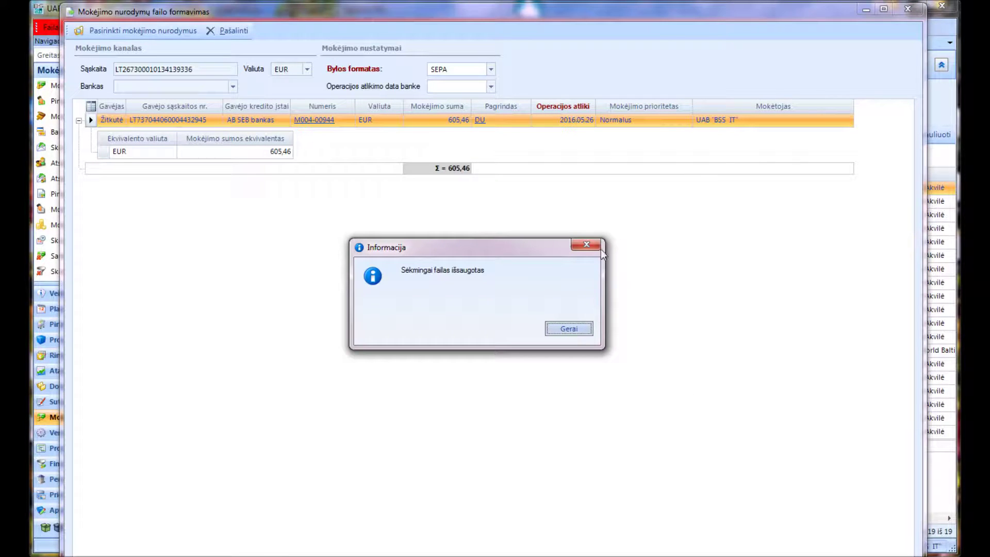
click(579, 331)
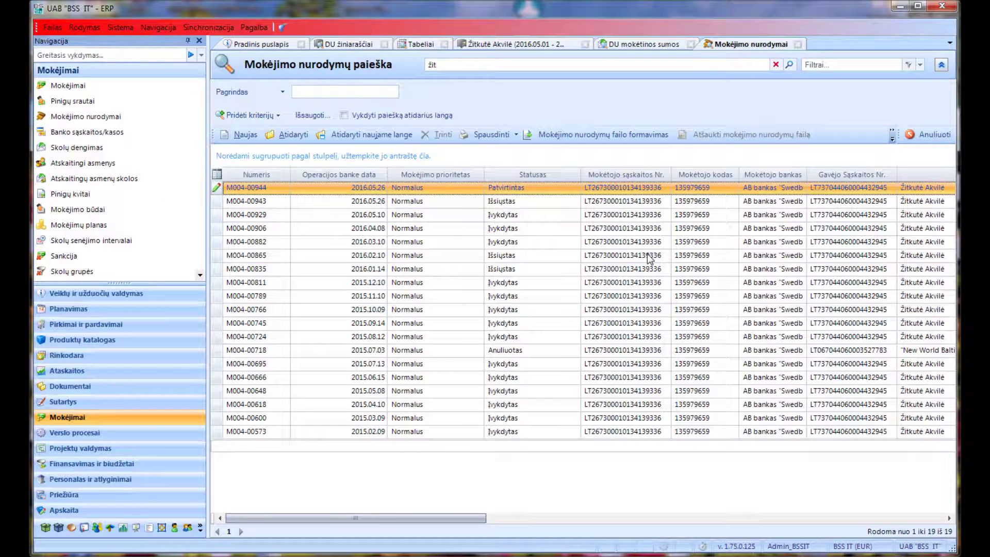
Refresh the payment orders list and send the prepared order, saving its file to the Desktop as "MN20160526 2xml"
click(891, 138)
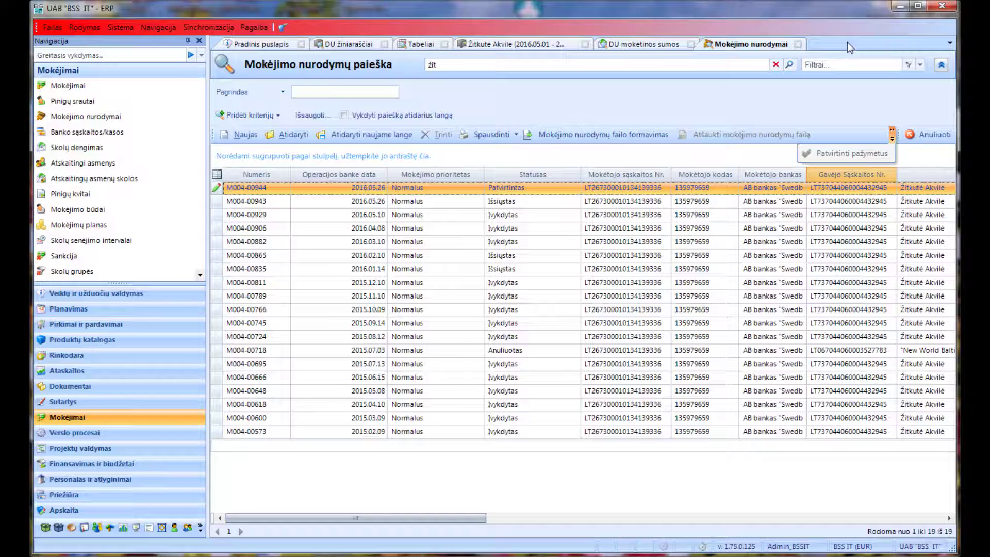
click(791, 66)
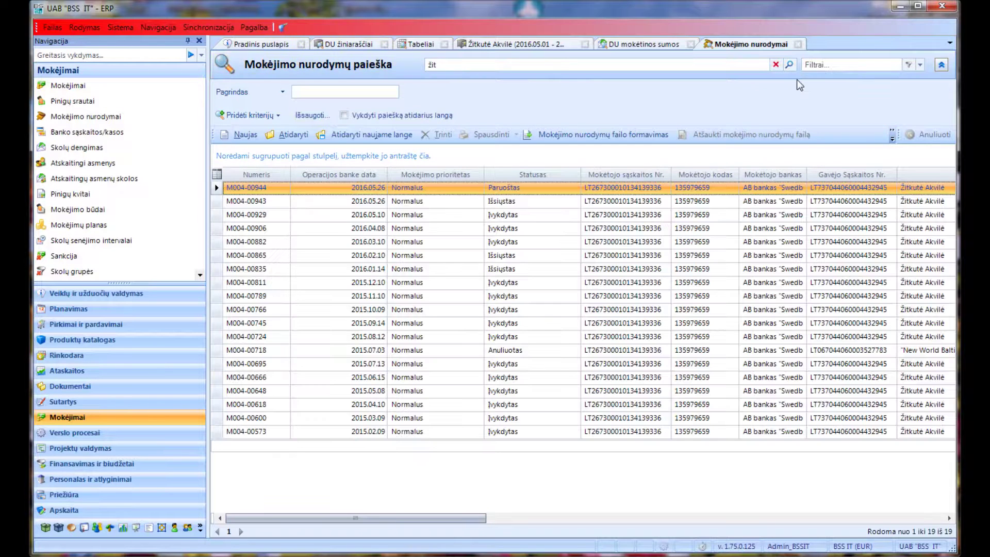
click(937, 136)
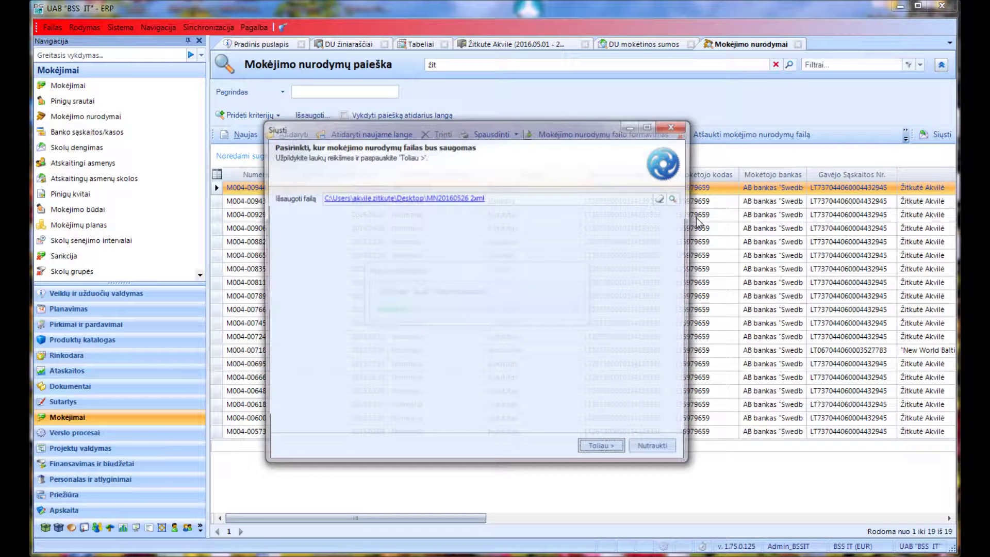
click(618, 449)
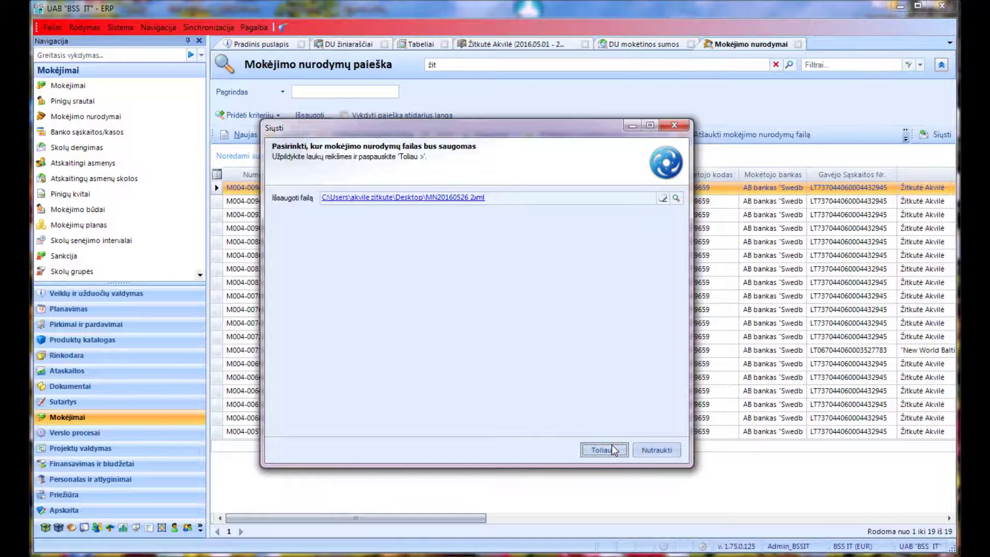